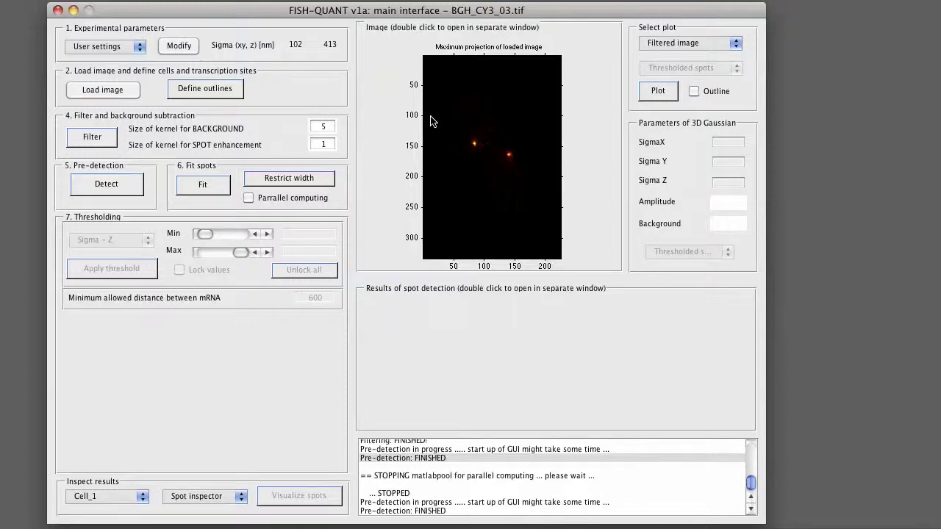
Step: Enable Parallel computing under 6. Fit spots so the matlabpool starts
left_click(248, 198)
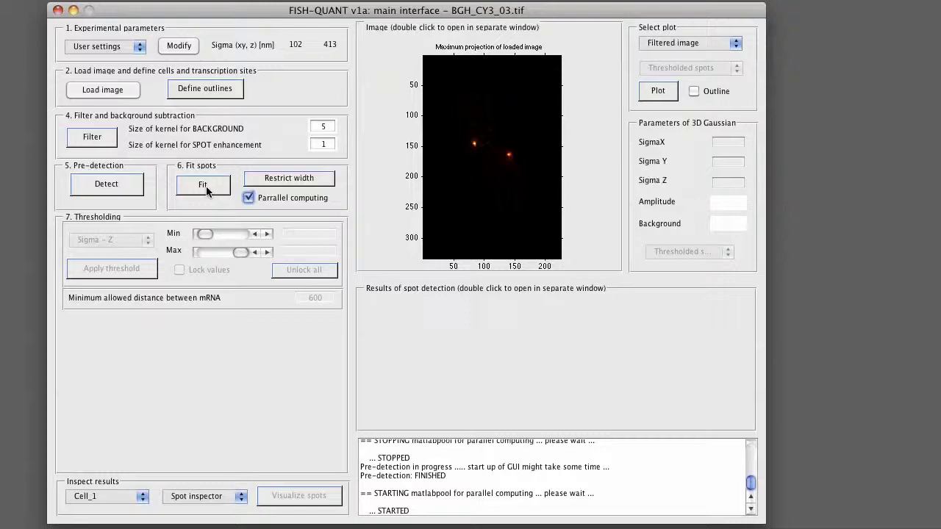
Step: Fit 3D Gaussians to the detected spots, yielding 92 fitted spots in Cell_1
left_click(207, 192)
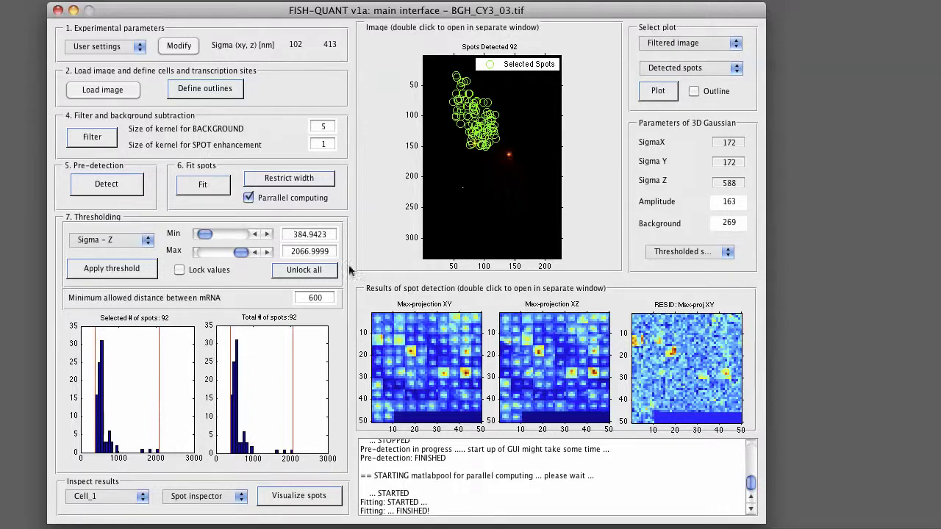
left_click(136, 501)
left_click(104, 509)
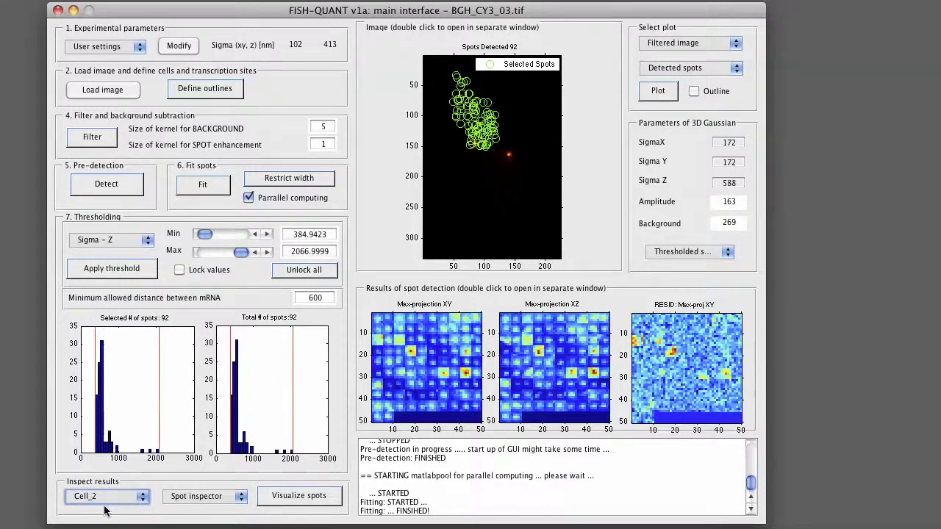
left_click(102, 499)
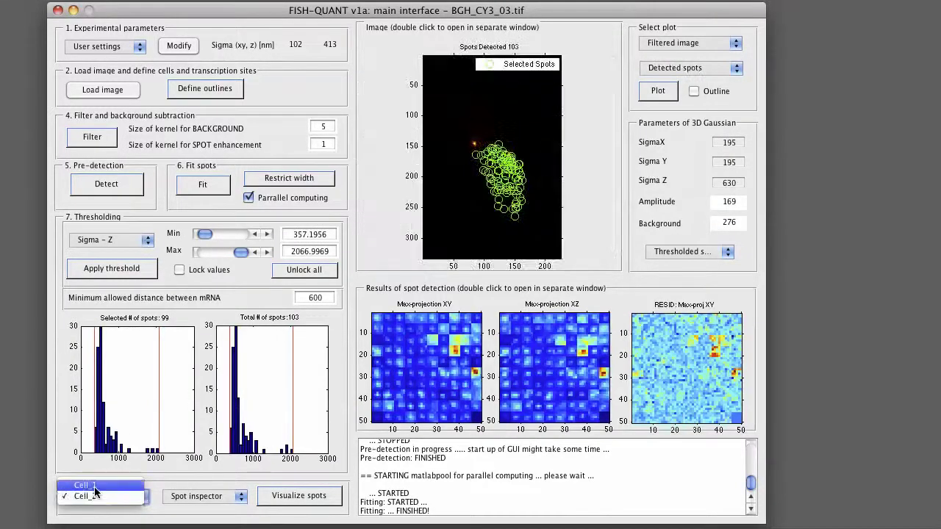
left_click(95, 487)
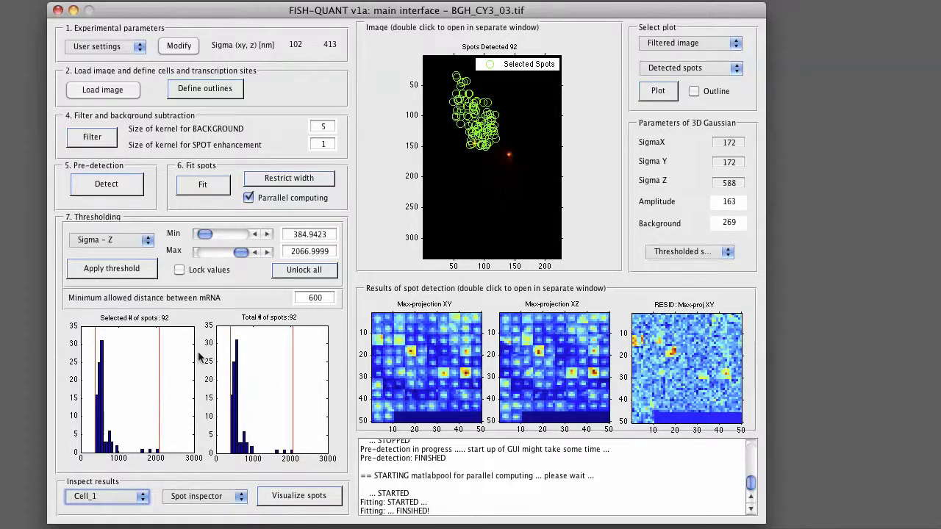
left_click(148, 247)
Step: Cycle the thresholding histogram through Sigma - Z, Amplitude and Background, ending on Sigma - XY
left_click(122, 227)
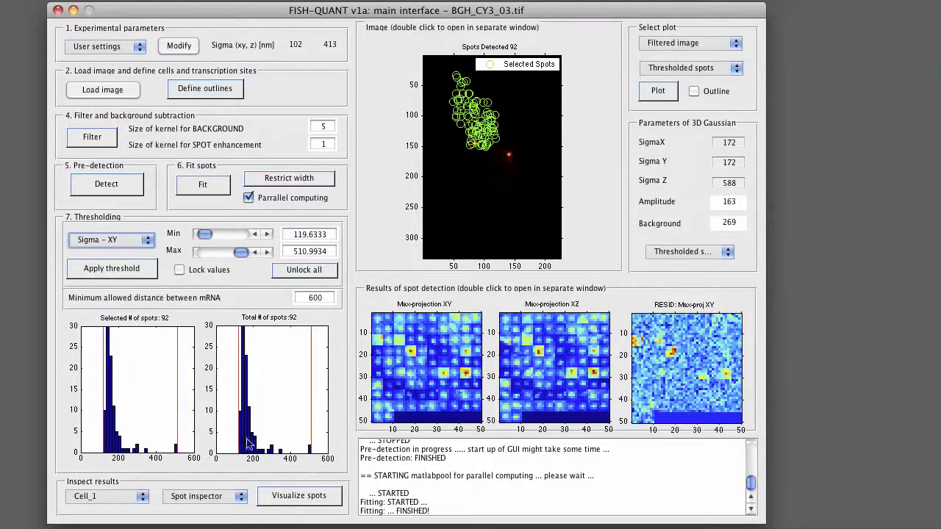
left_click(148, 245)
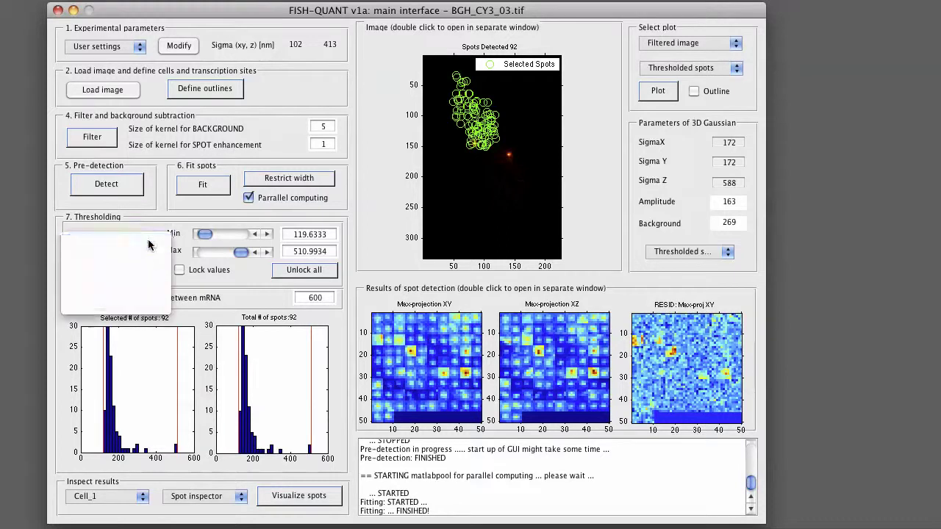
left_click(140, 251)
left_click(141, 243)
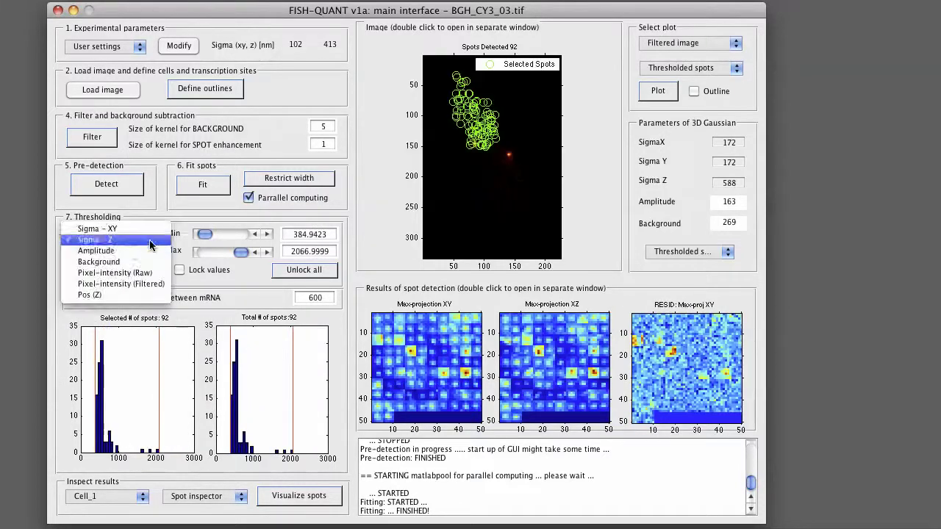
left_click(145, 251)
left_click(144, 241)
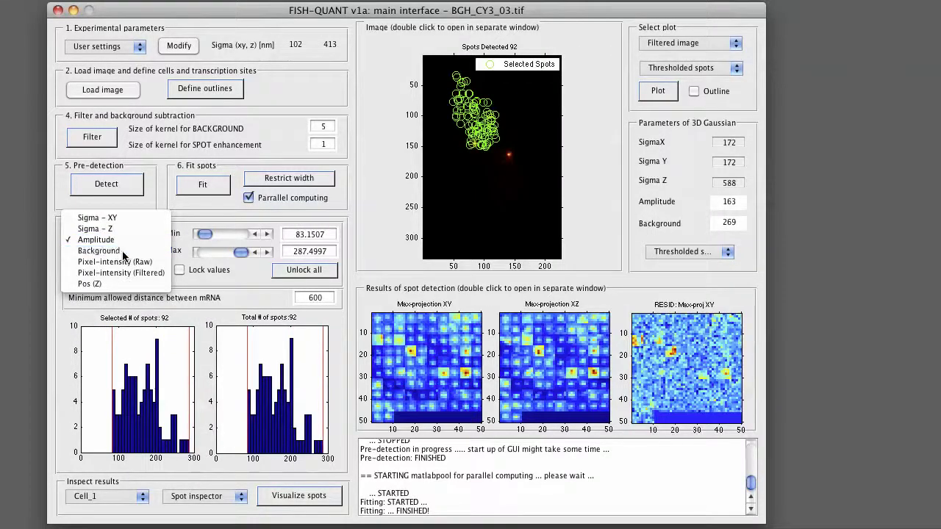
left_click(141, 249)
left_click(144, 241)
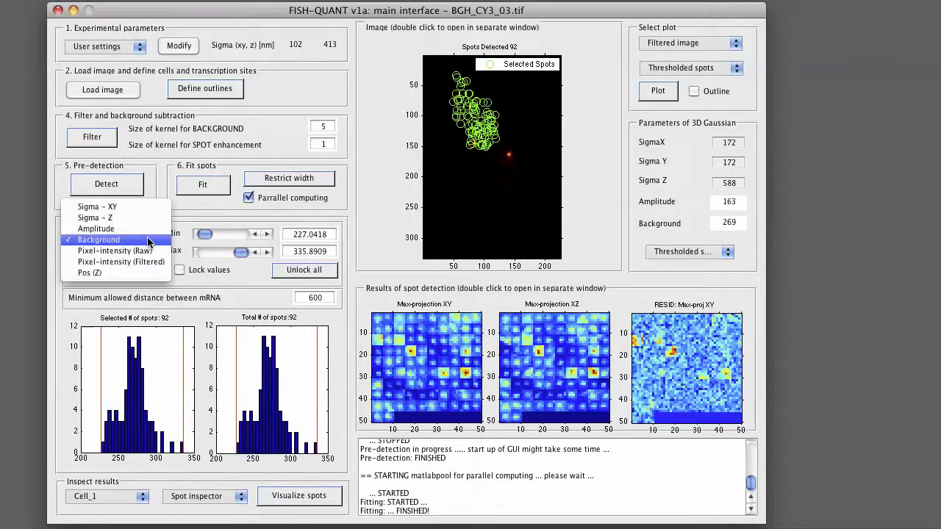
left_click(140, 213)
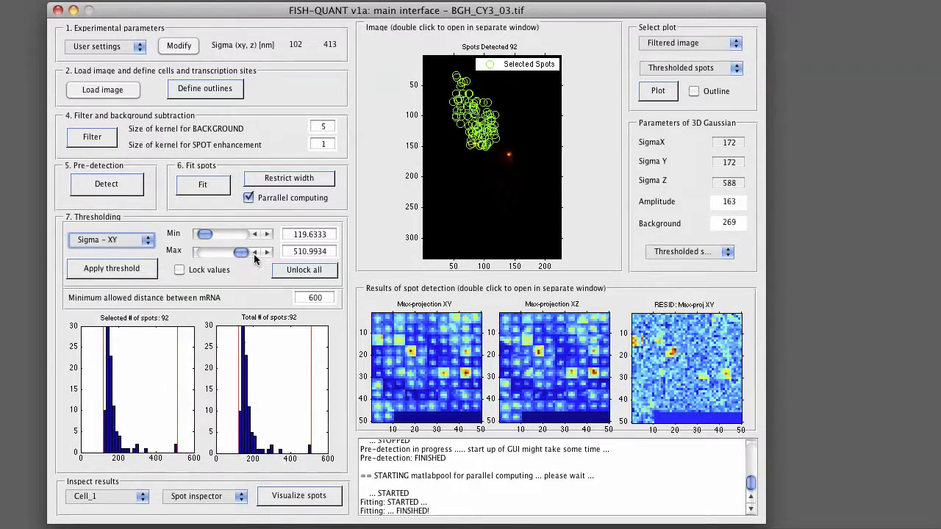
Step: Set the Sigma - XY maximum threshold to 280 and apply it, keeping 86 of 92 spots
left_click_drag(245, 255, 216, 253)
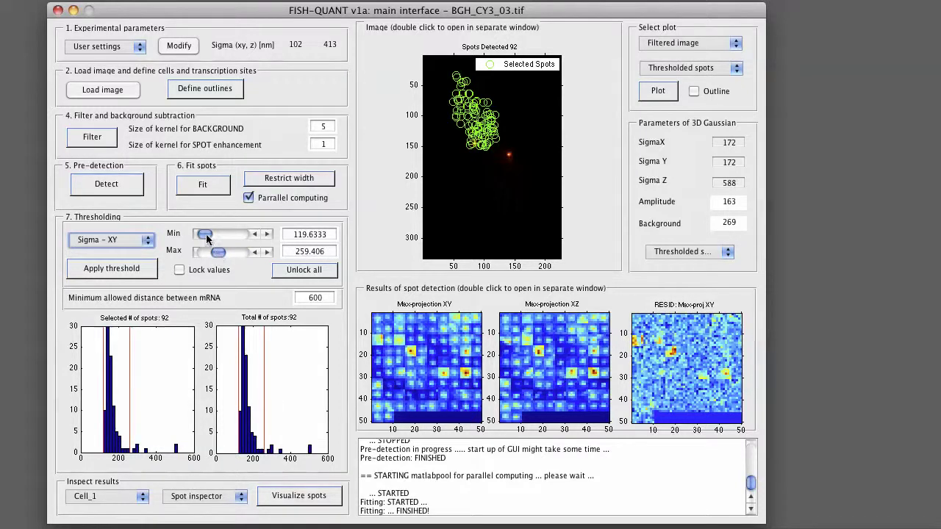
left_click(207, 234)
left_click(330, 252)
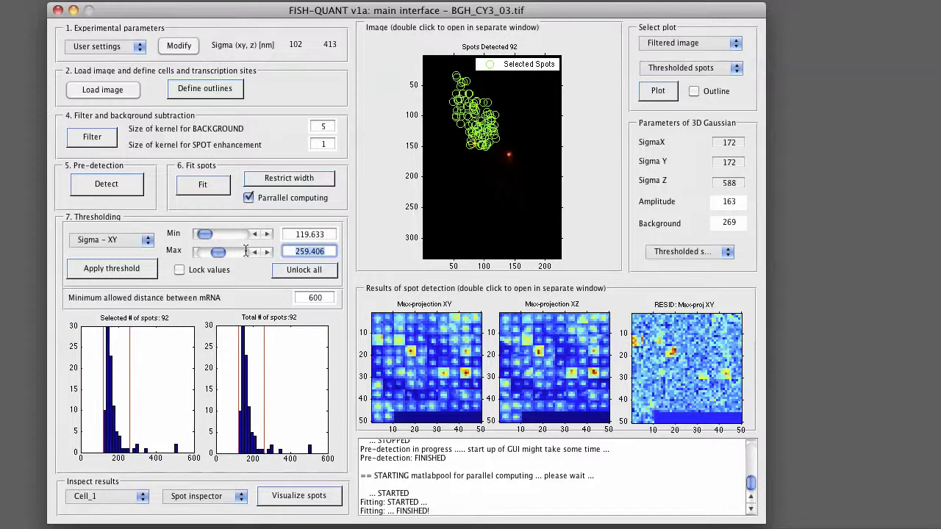
type("280")
key("Return")
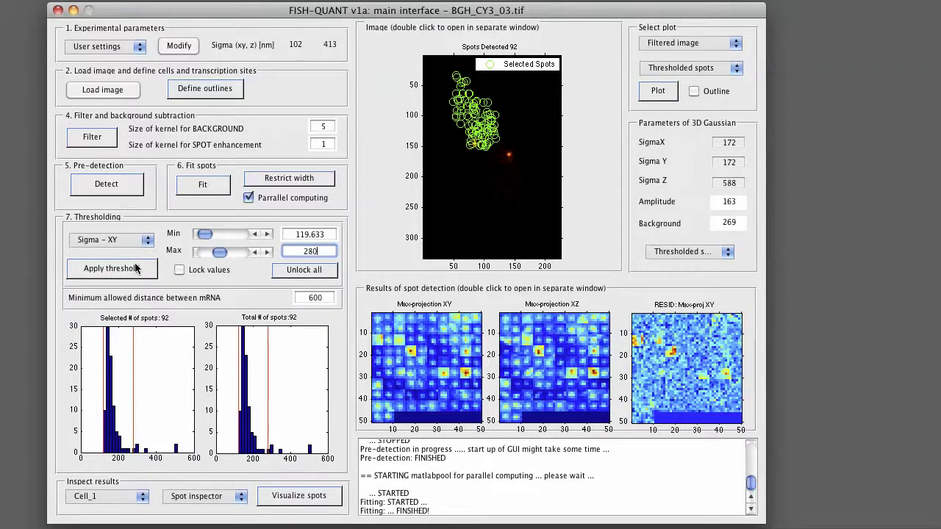
left_click(110, 268)
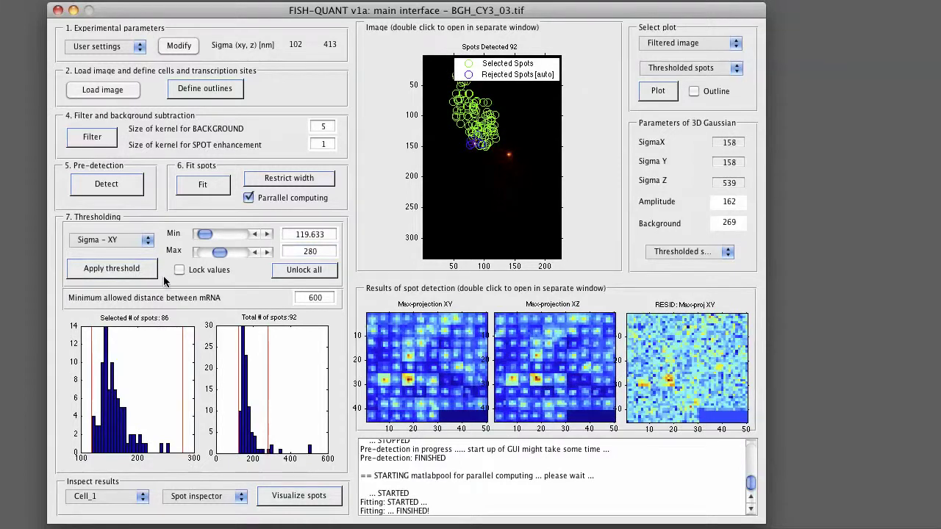
Step: Lock the Sigma - XY threshold values and switch thresholding to Sigma - Z
left_click(179, 270)
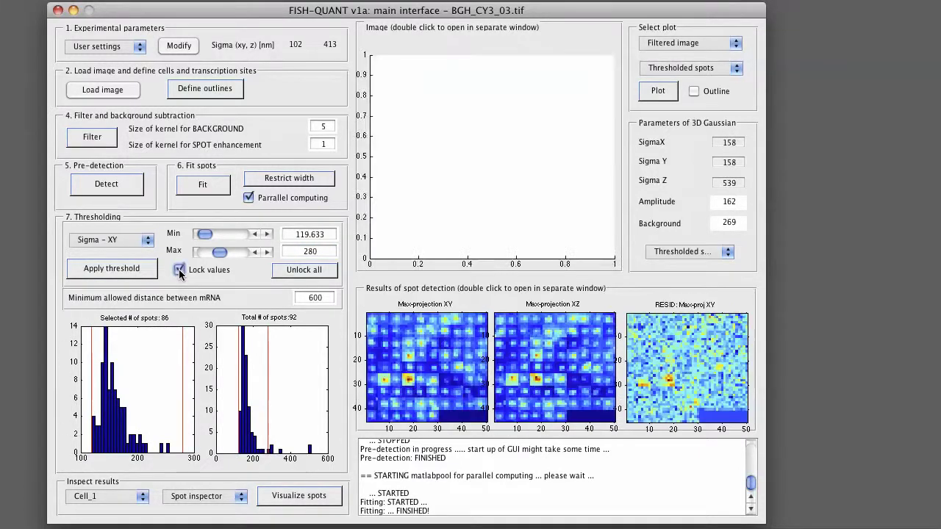
left_click(151, 241)
left_click(134, 251)
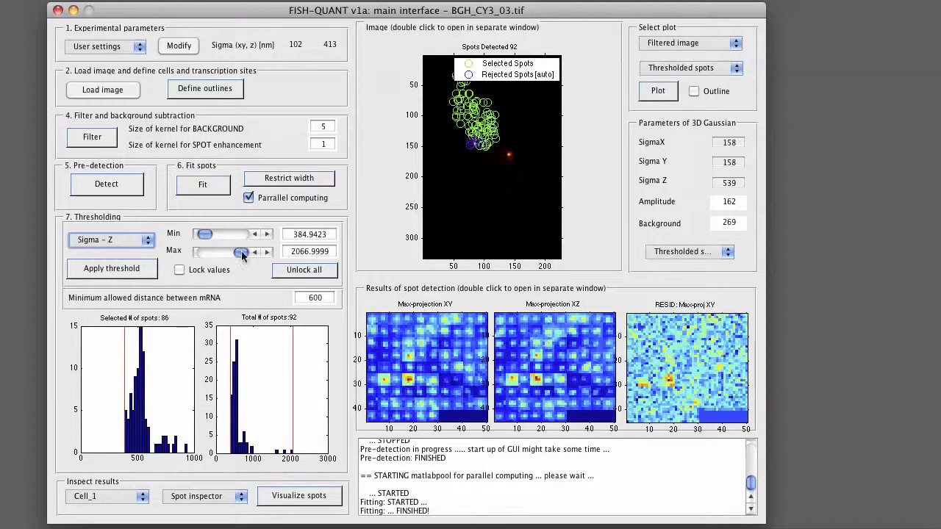
Step: Lower the Sigma - Z maximum to 715.349, lock it and apply, leaving 77 of 92 spots
left_click_drag(241, 252, 211, 253)
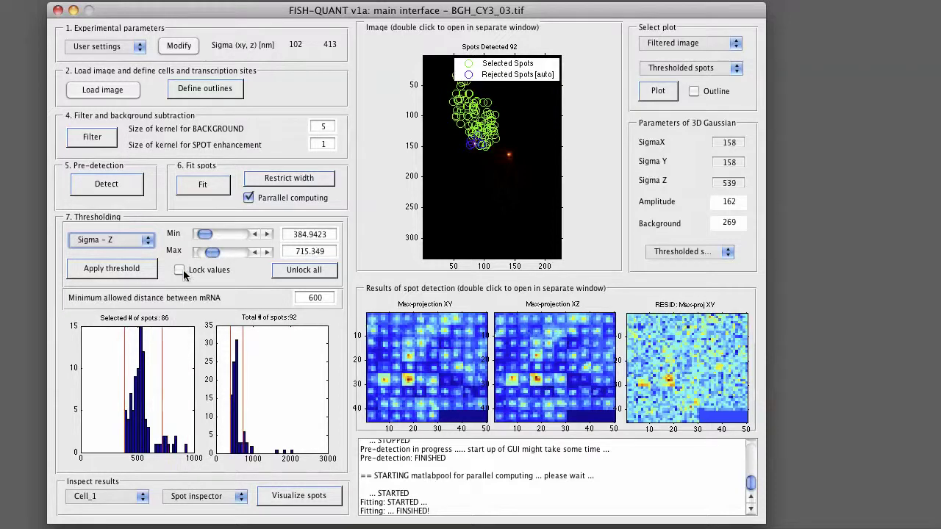
left_click(179, 270)
left_click(112, 269)
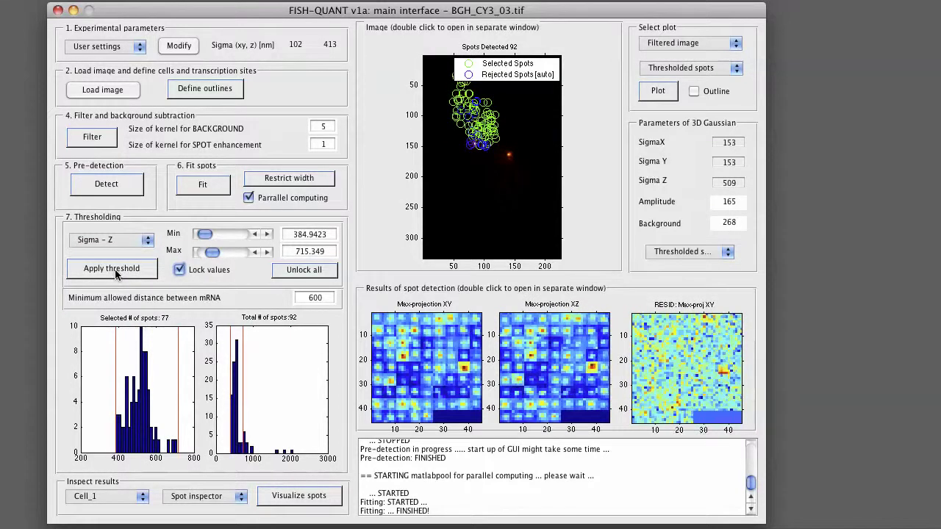
left_click(114, 271)
Step: Show Cell_2's thresholded results (75 of 103 spots), then open the spot inspector window
left_click_drag(479, 12, 517, 14)
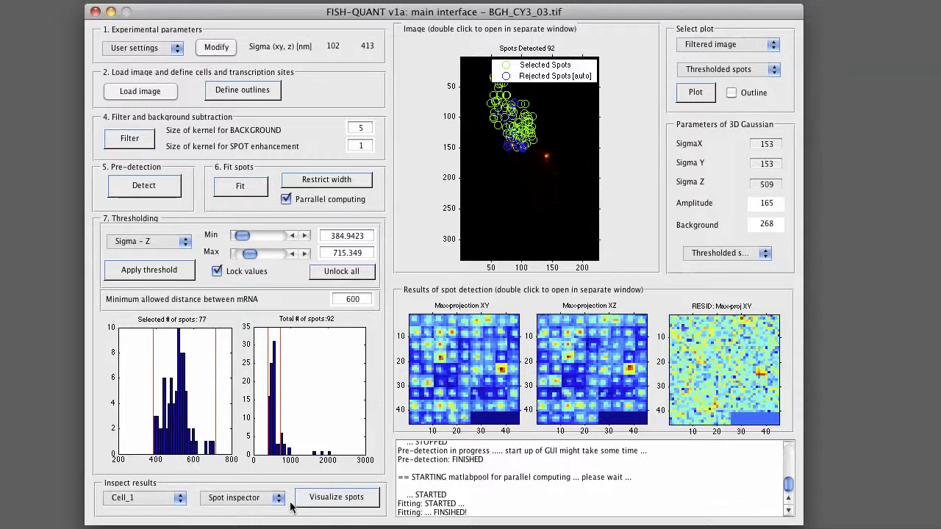
left_click(179, 499)
left_click(150, 510)
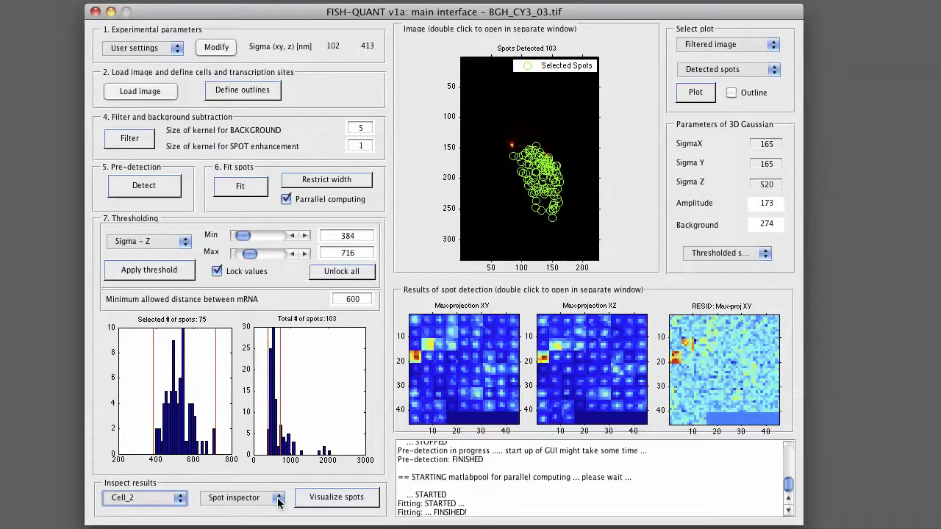
left_click(335, 498)
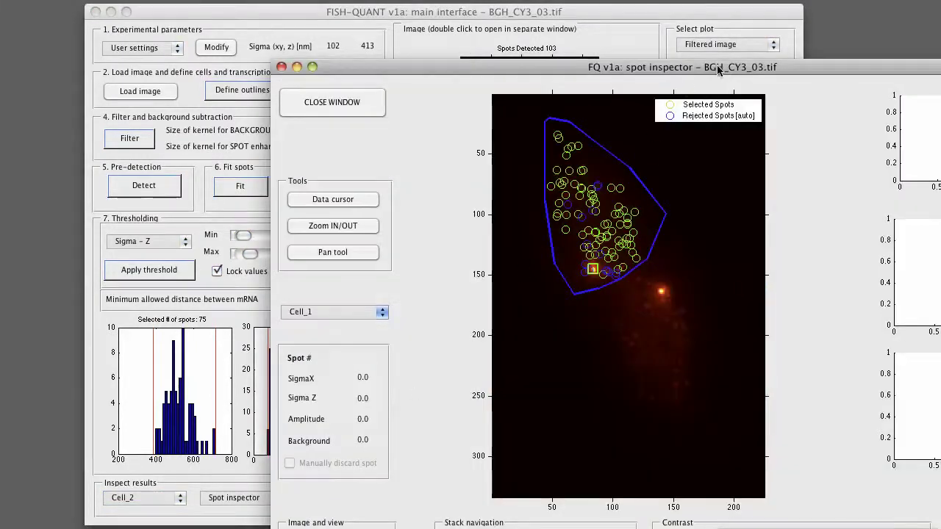
left_click_drag(726, 68, 513, 12)
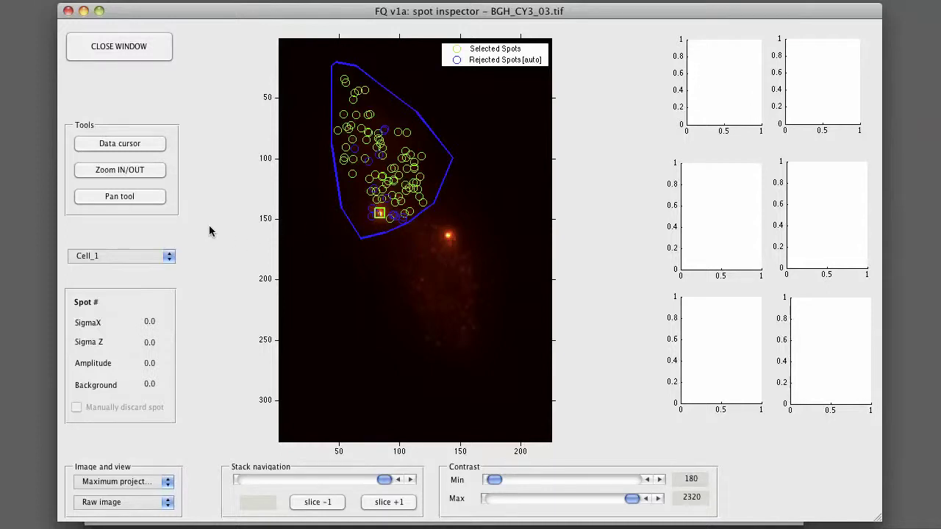
Step: Display Cell_2's outline and spots in the inspector, then switch back to Cell_1
left_click(169, 256)
left_click(160, 267)
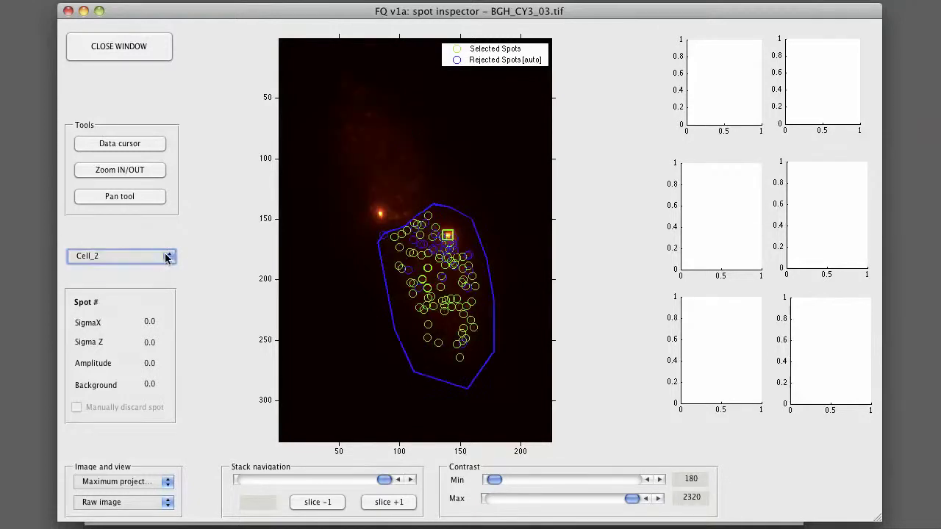
left_click(140, 257)
left_click(137, 246)
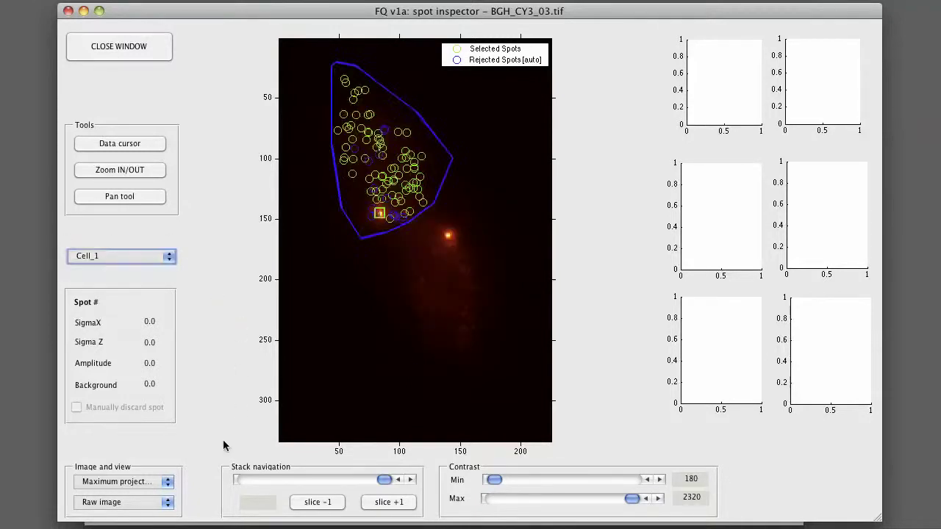
Step: View Cell_1 as a 3D stack at slice 2
left_click(168, 482)
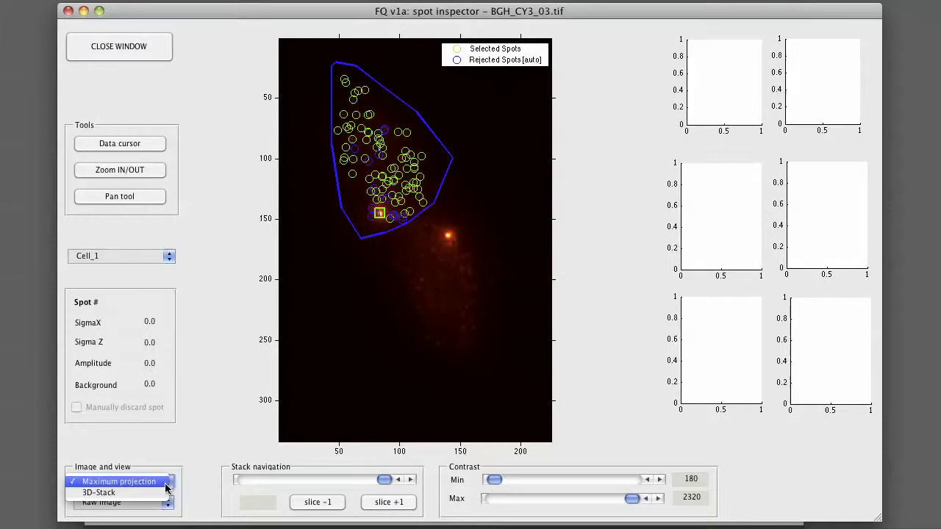
left_click(147, 492)
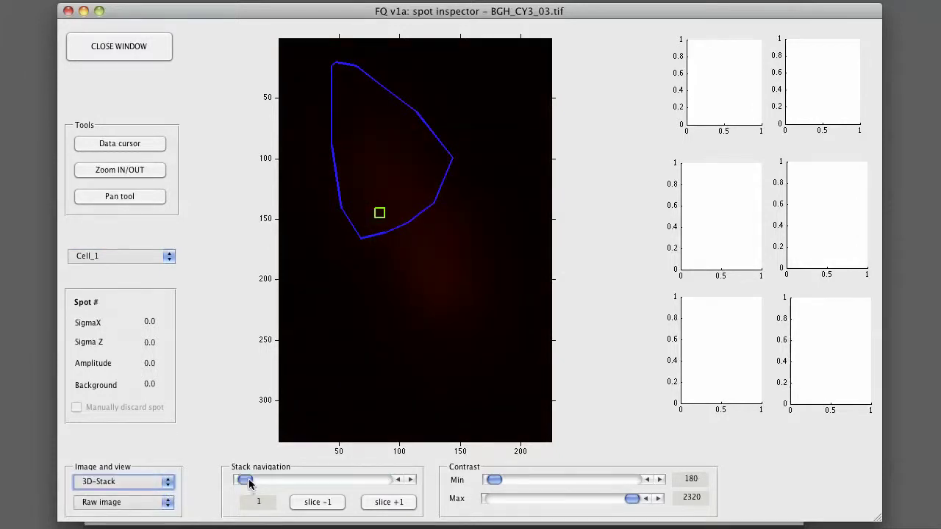
mouse_move(248, 480)
left_mouse_down()
mouse_move(330, 480)
mouse_move(250, 481)
left_mouse_up()
Step: Show the raw maximum projection, after trying the filtered image, with maximum contrast lowered to 1032
left_click(167, 482)
left_click(147, 471)
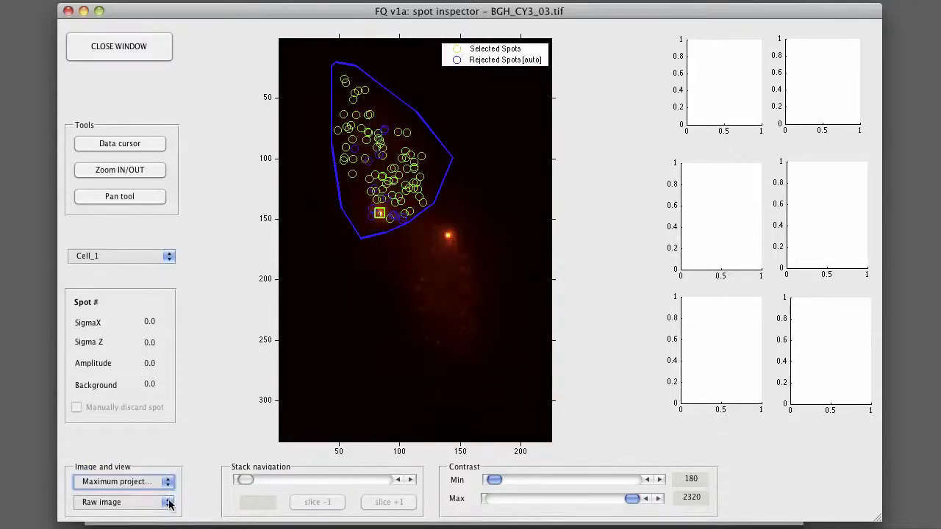
left_click(168, 502)
left_click(145, 514)
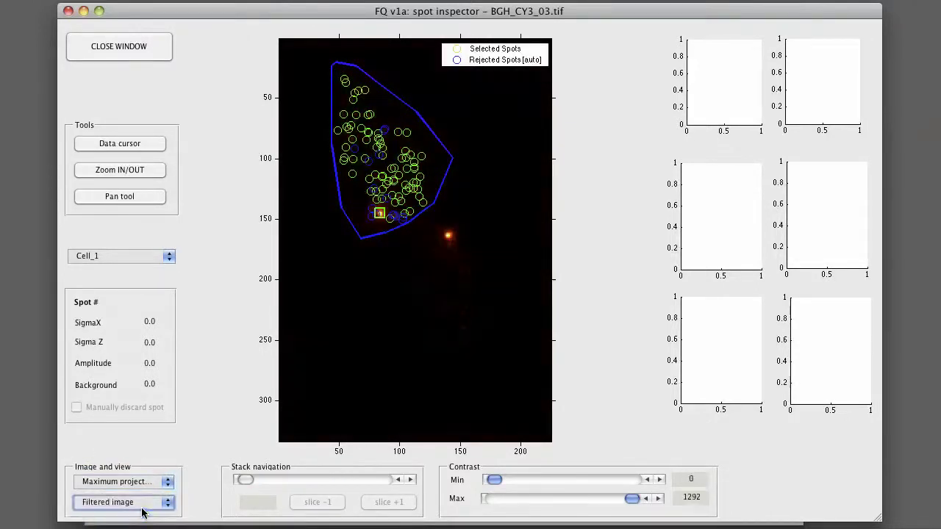
left_click(168, 502)
left_click(110, 492)
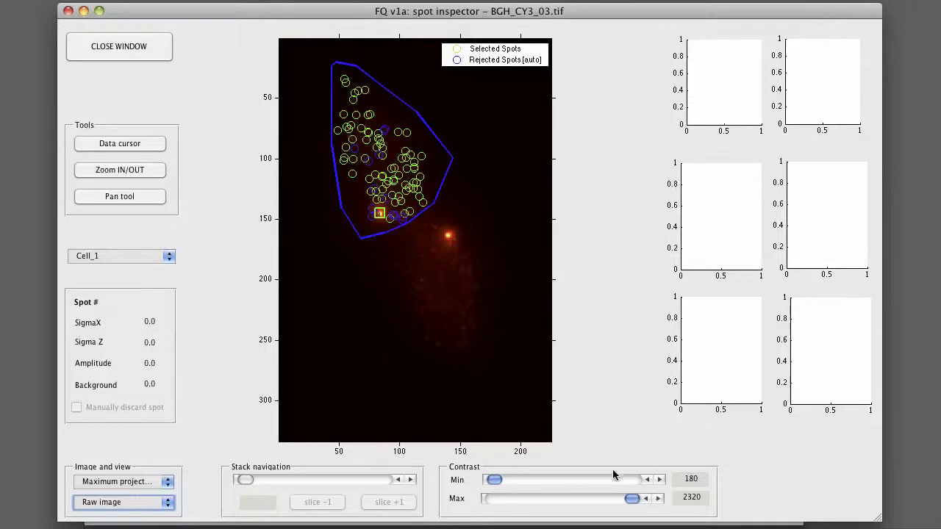
left_click_drag(632, 500, 548, 499)
left_click_drag(499, 481, 484, 481)
Step: Zoom and pan around Cell_1's spots, then return to the full unzoomed view
left_click(151, 171)
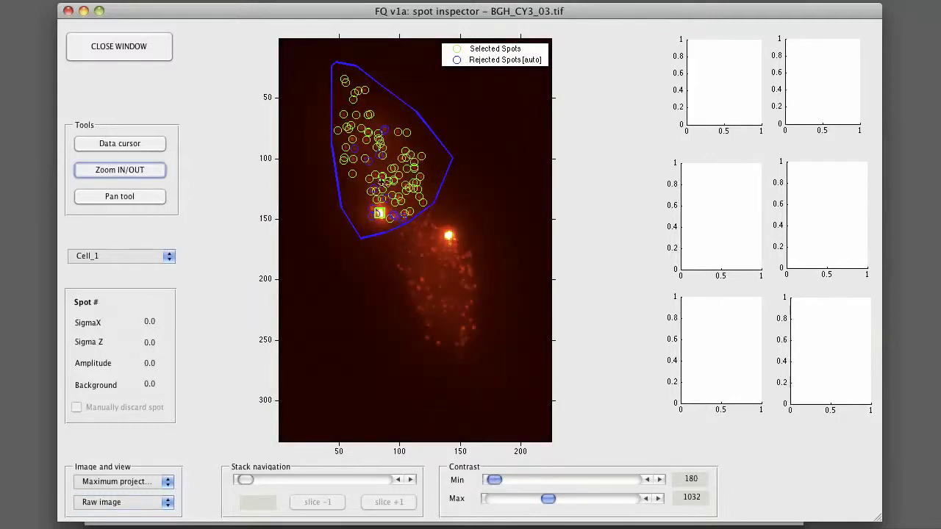
left_click(390, 177)
left_click(390, 176)
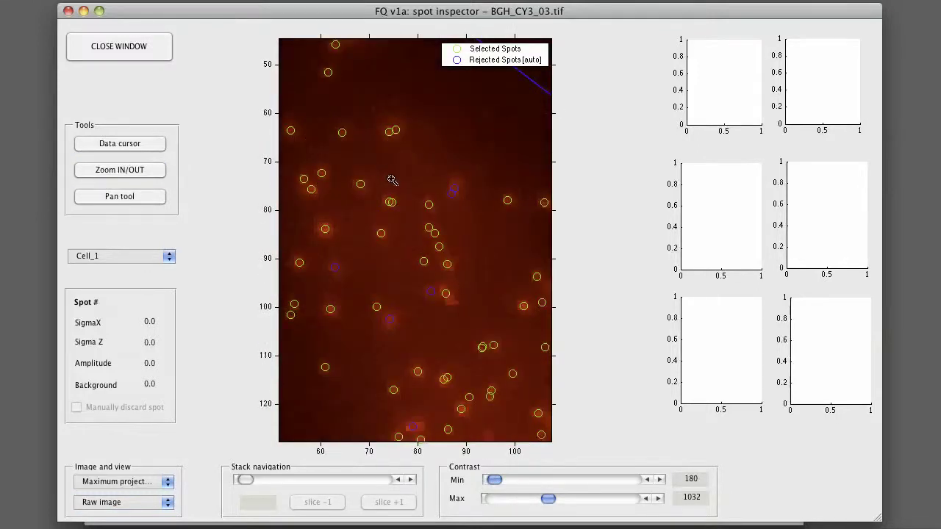
double_click(392, 181)
left_click(392, 181)
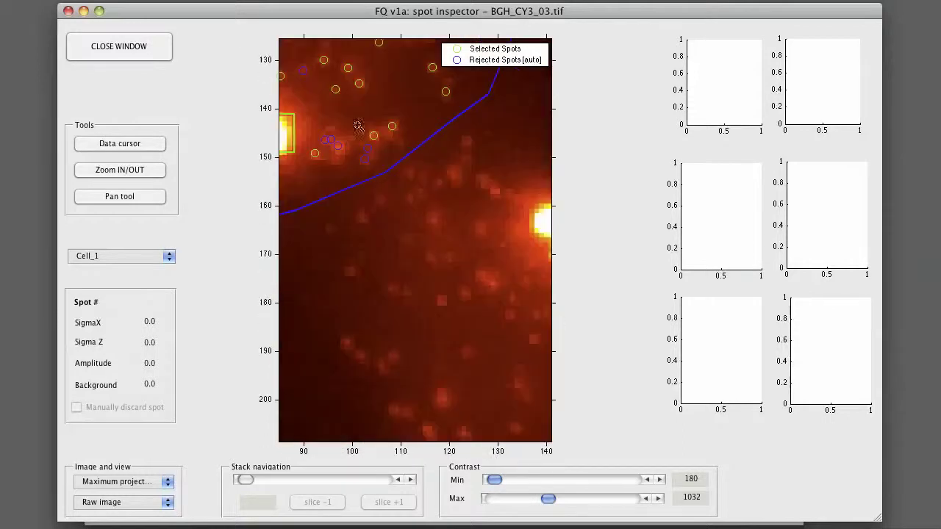
left_click(140, 195)
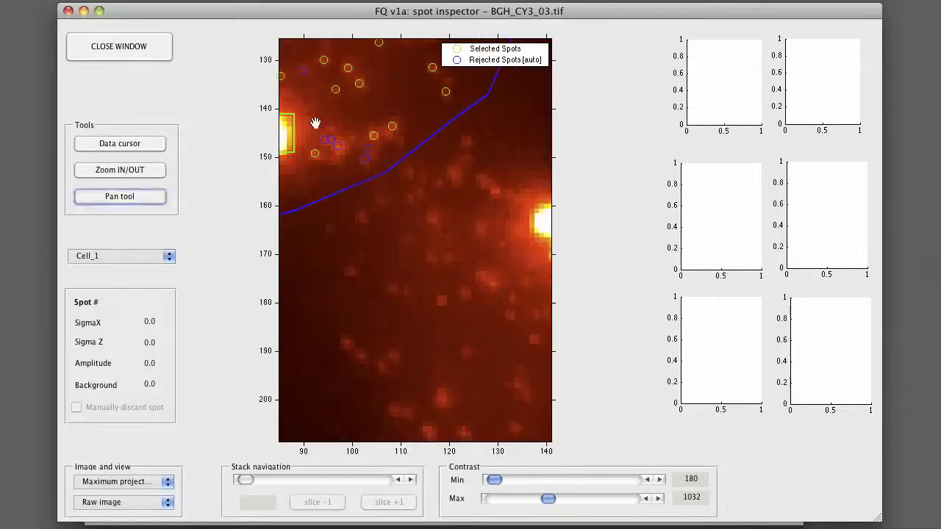
left_click_drag(329, 114, 377, 271)
left_click_drag(367, 134, 378, 212)
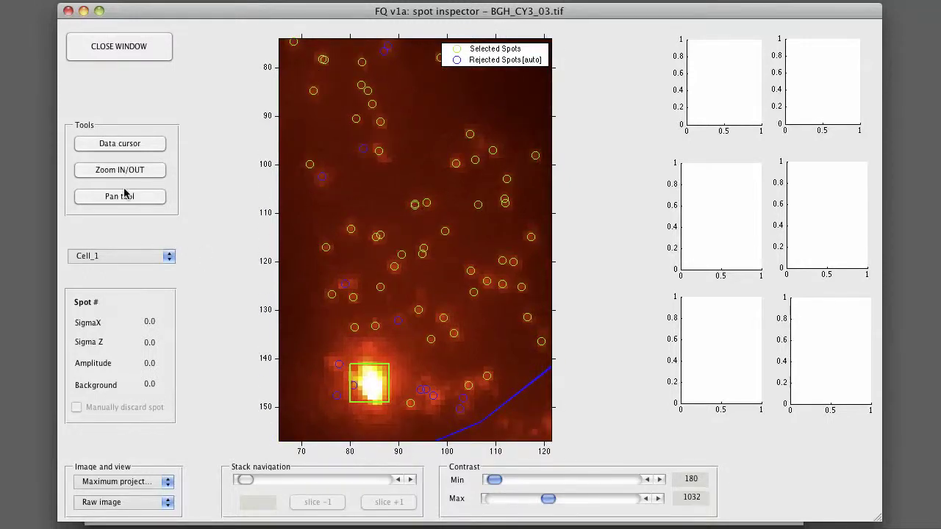
left_click(138, 171)
double_click(384, 196)
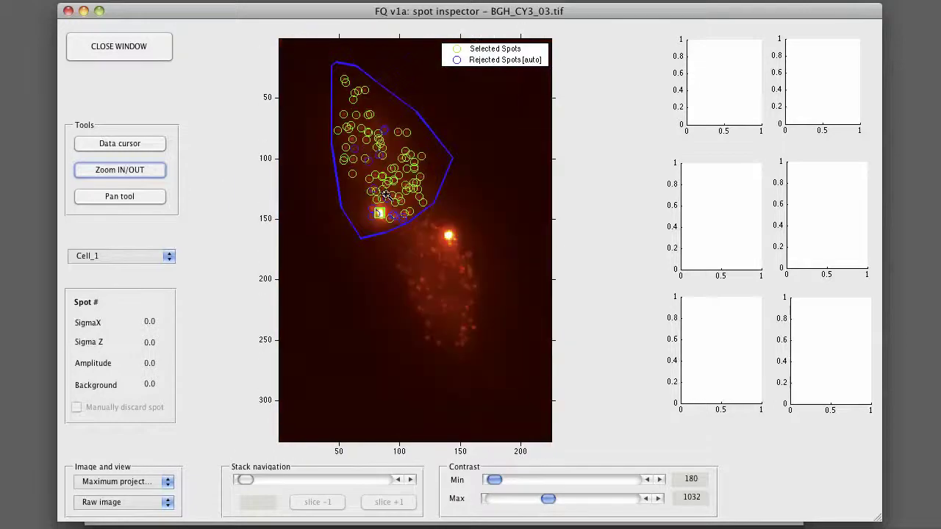
left_click(405, 188)
double_click(397, 187)
Step: Show fit parameters and thumbnails for spots 36, 46 and 69 using the data cursor
left_click(141, 146)
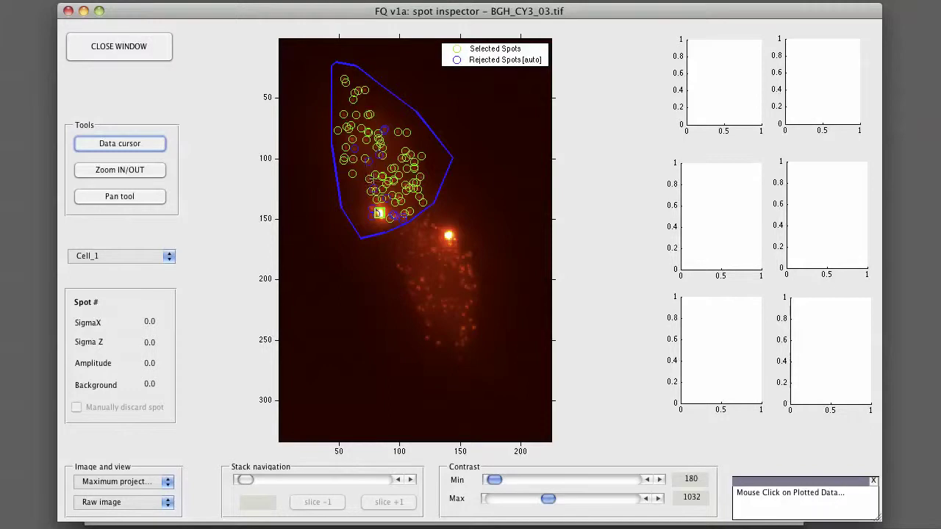
left_click(345, 114)
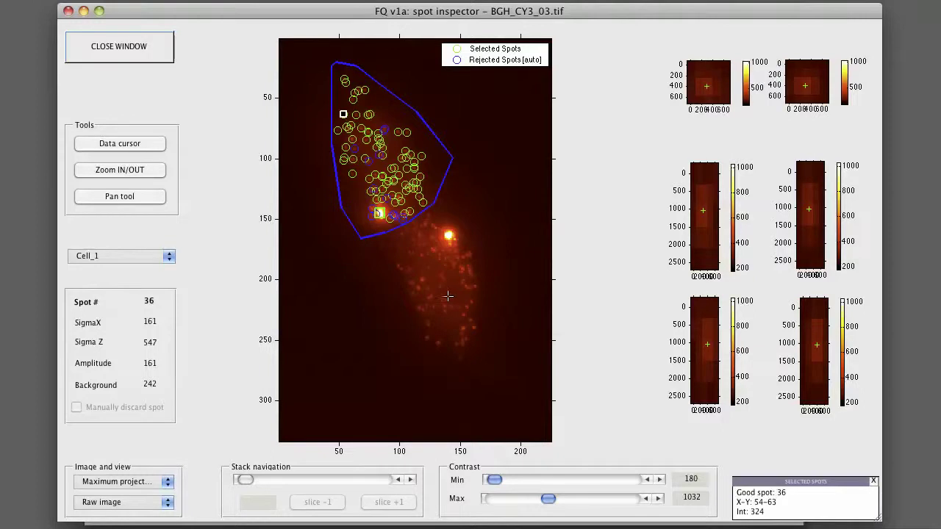
left_click(407, 132)
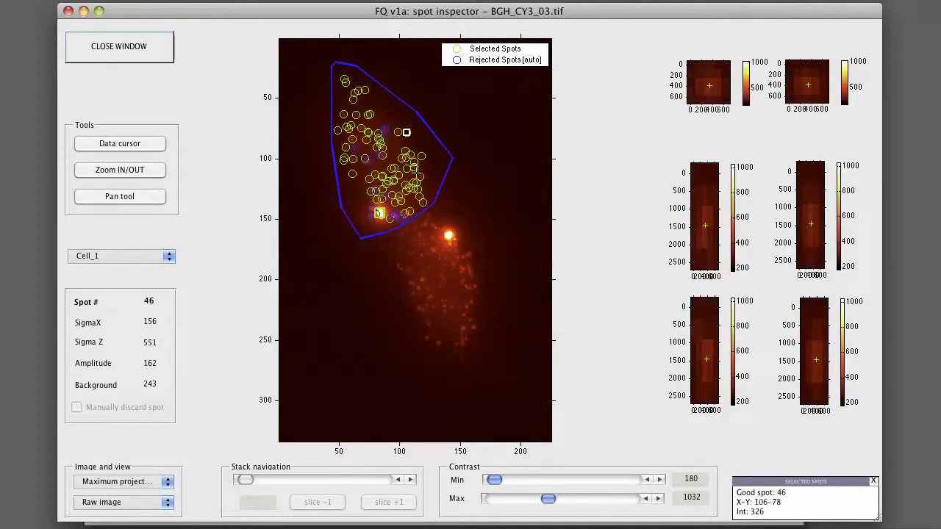
left_click(423, 156)
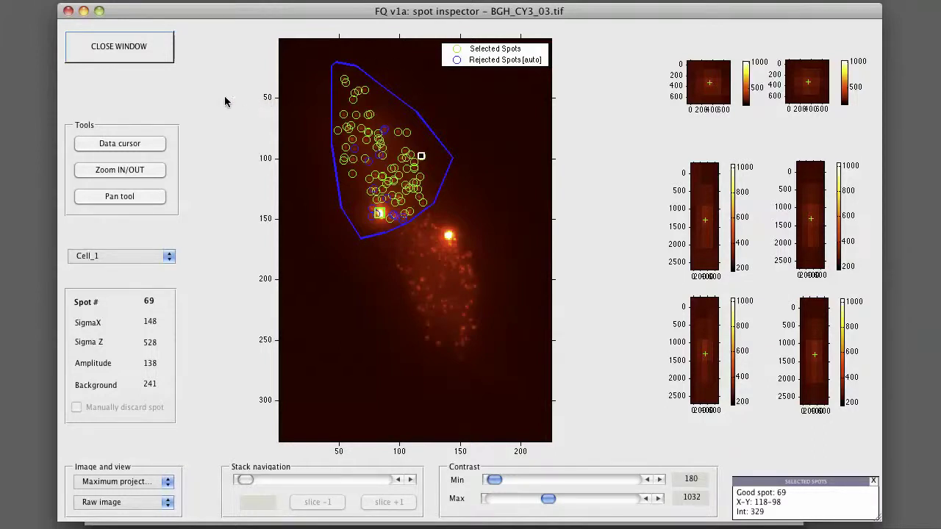
Step: Close the spot inspector and overwrite BGH_CY3_03__settings_MATURE.txt in results_mature
left_click(132, 53)
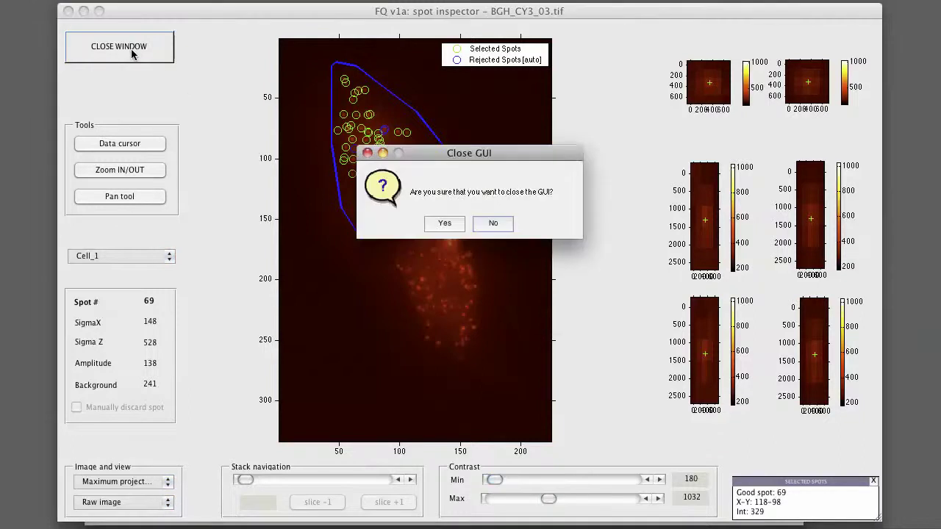
left_click(453, 228)
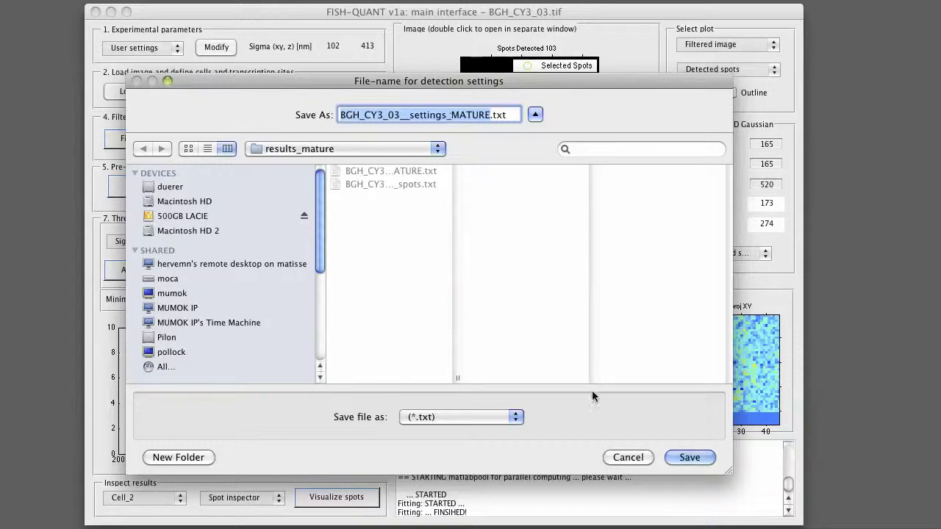
left_click(687, 463)
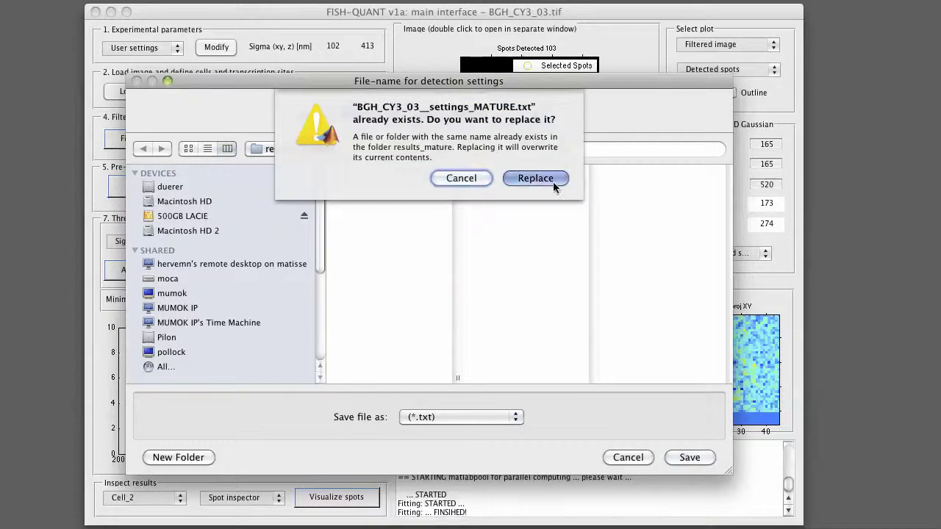
left_click(553, 182)
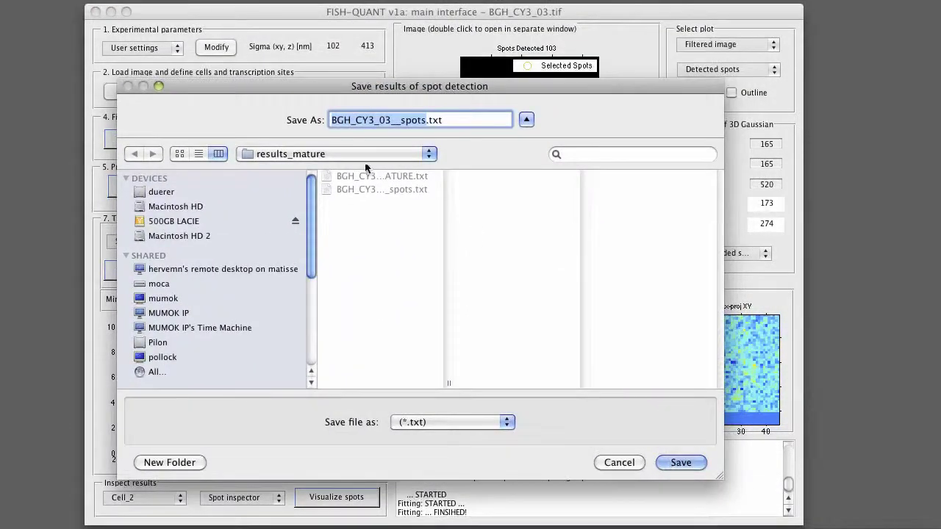
left_click(425, 121)
Step: Overwrite BGH_CY3_03__spots.txt in results_mature with no user comment, then lower the FISH-QUANT window
left_click_drag(425, 120, 333, 120)
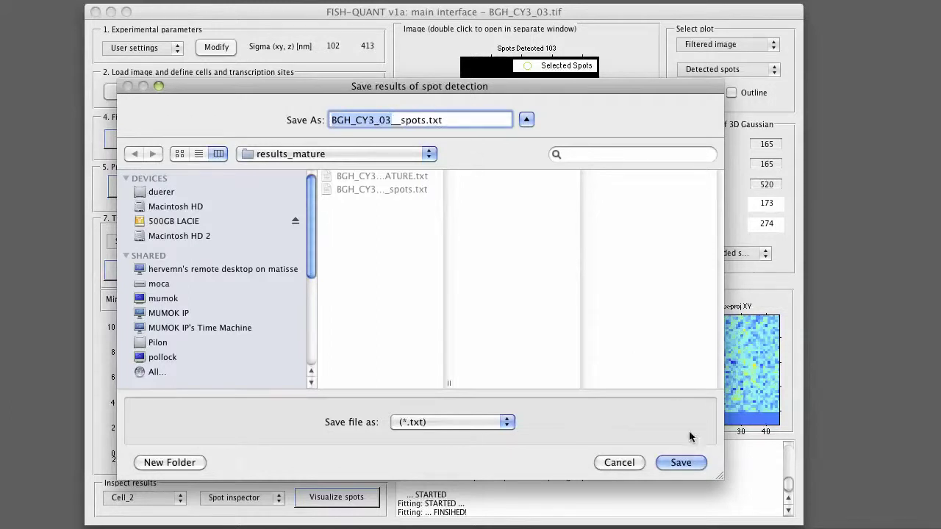
left_click(680, 463)
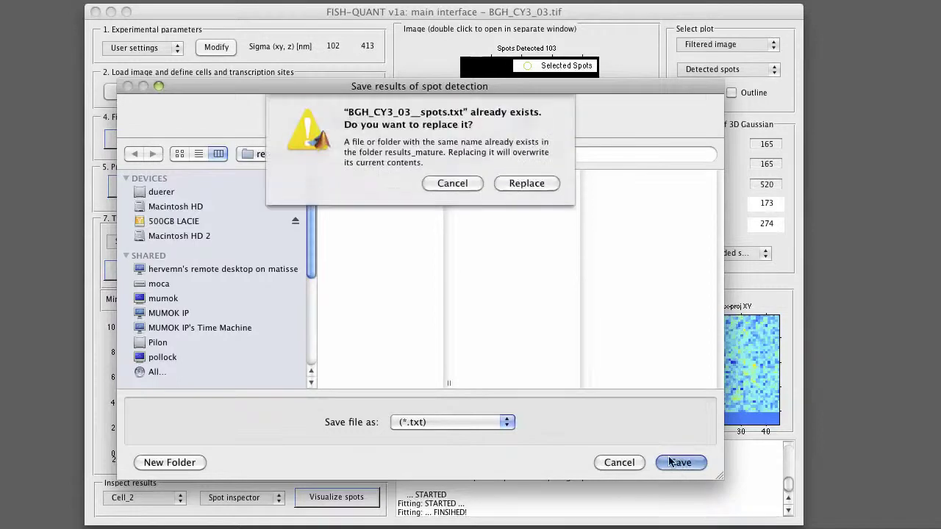
left_click(531, 183)
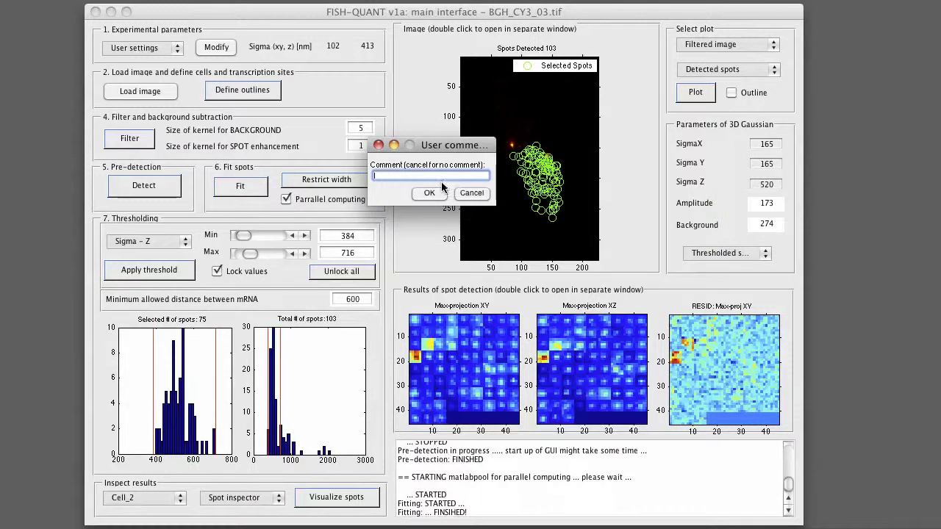
left_click(469, 195)
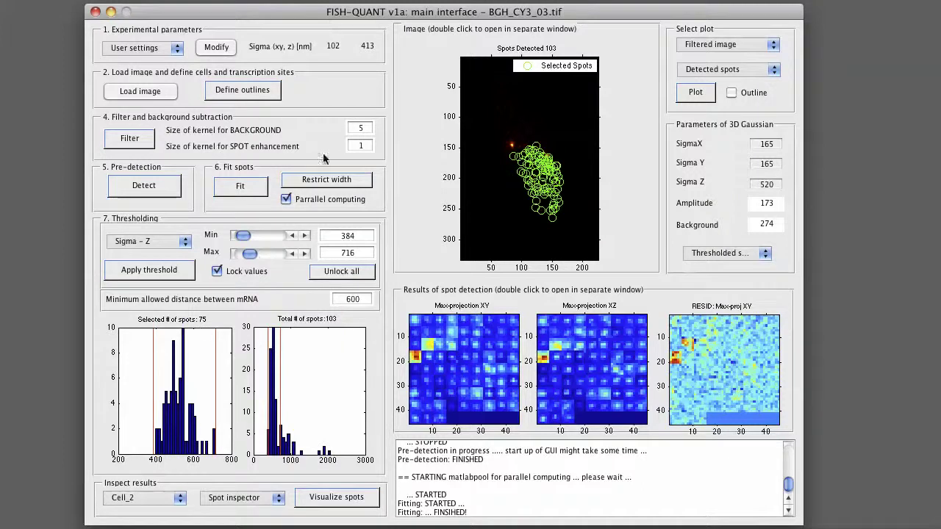
left_click_drag(390, 15, 372, 180)
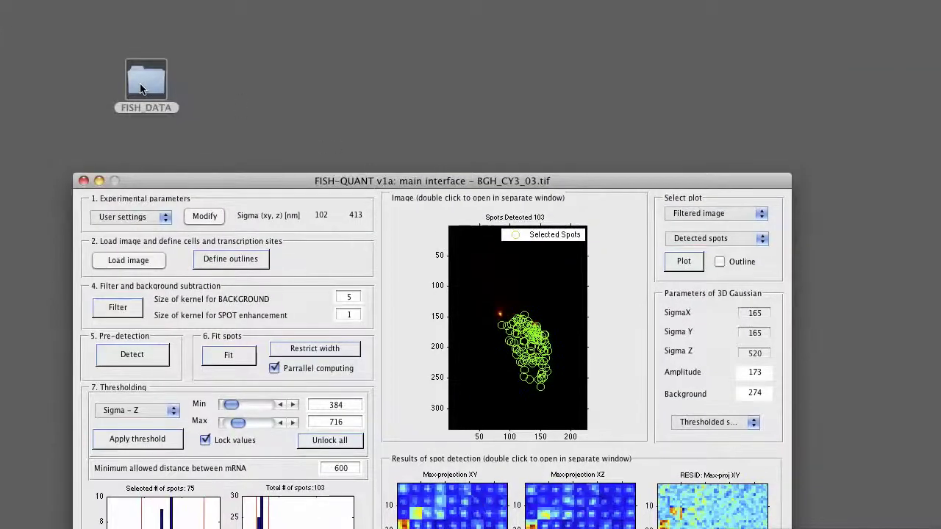
Step: Open FISH_DATA's results_mature folder and widen the column to show the settings and spots files
double_click(150, 92)
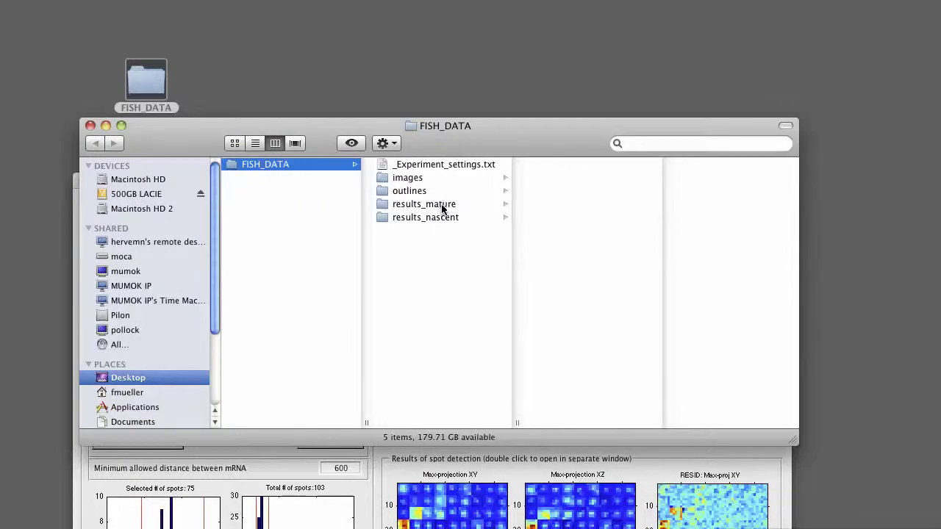
left_click(442, 210)
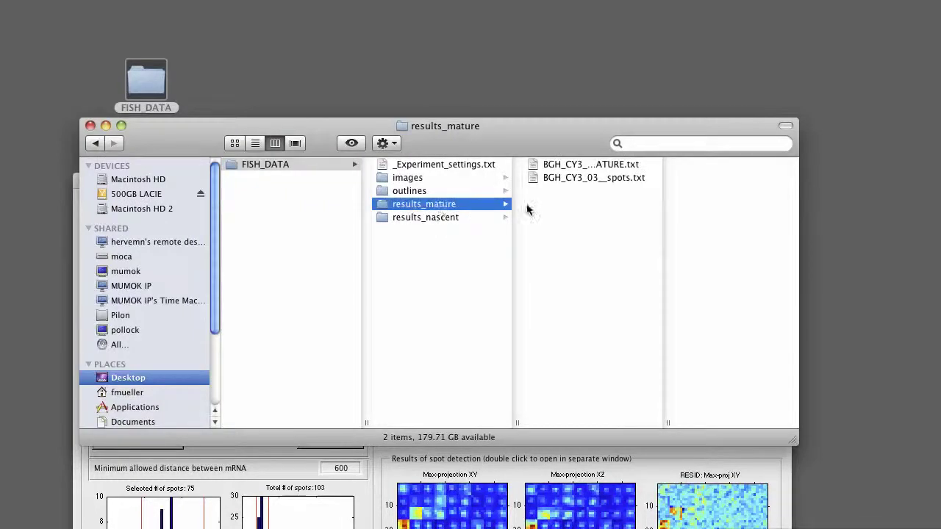
left_click_drag(669, 423, 787, 403)
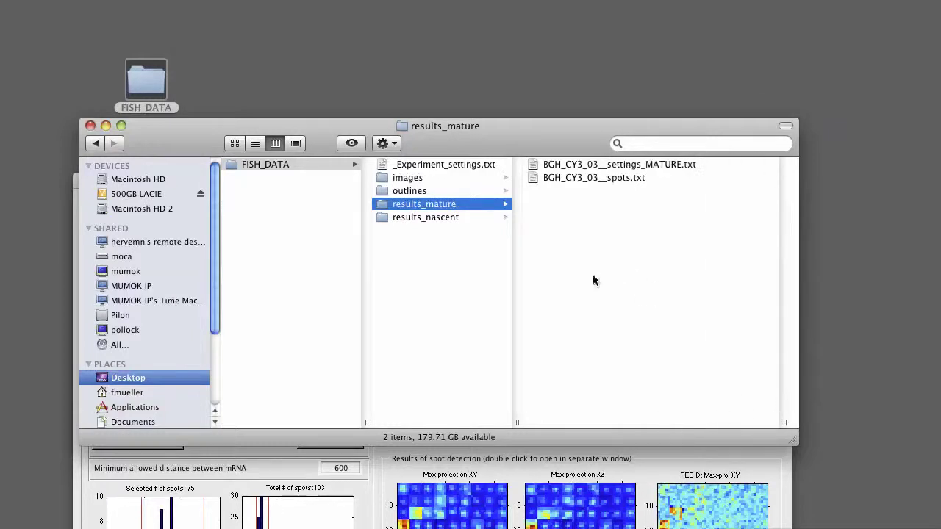
double_click(600, 165)
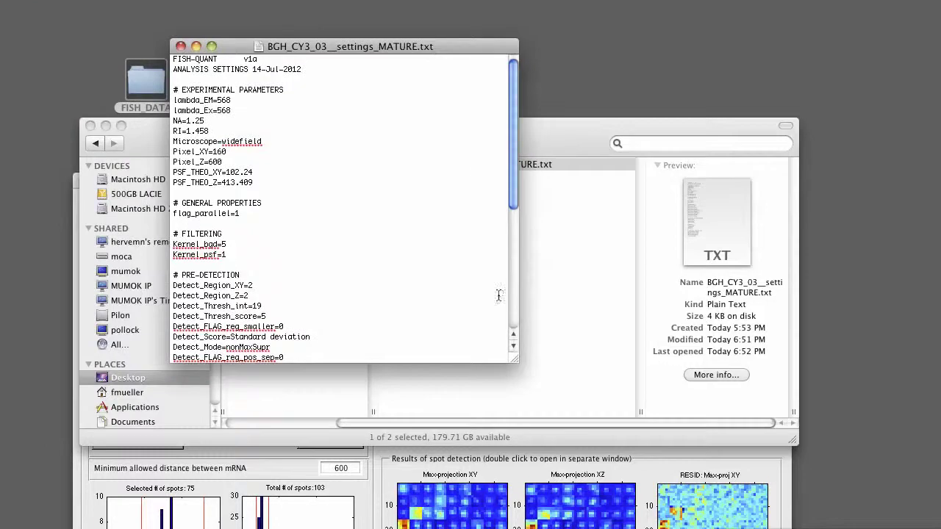
left_click_drag(517, 358, 599, 414)
scroll(414, 312, "down", 5)
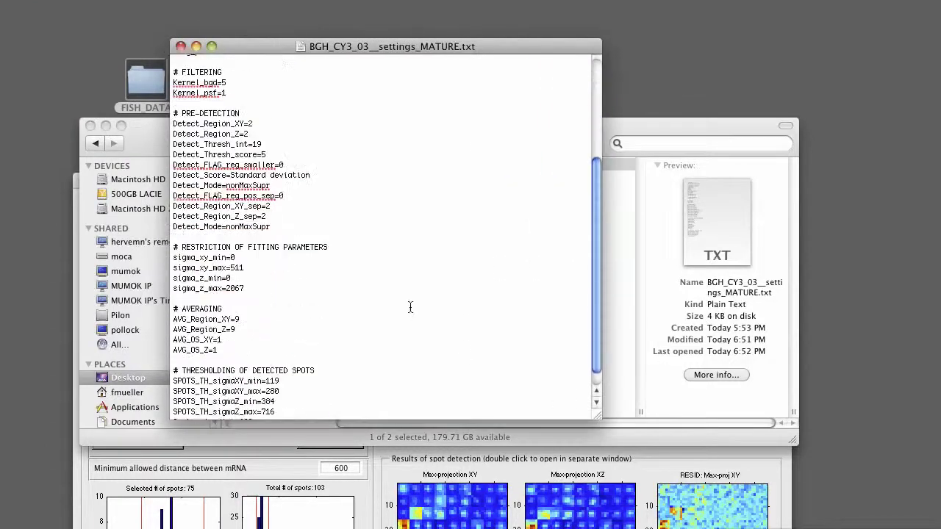
scroll(414, 311, "up", 5)
scroll(411, 307, "down", 5)
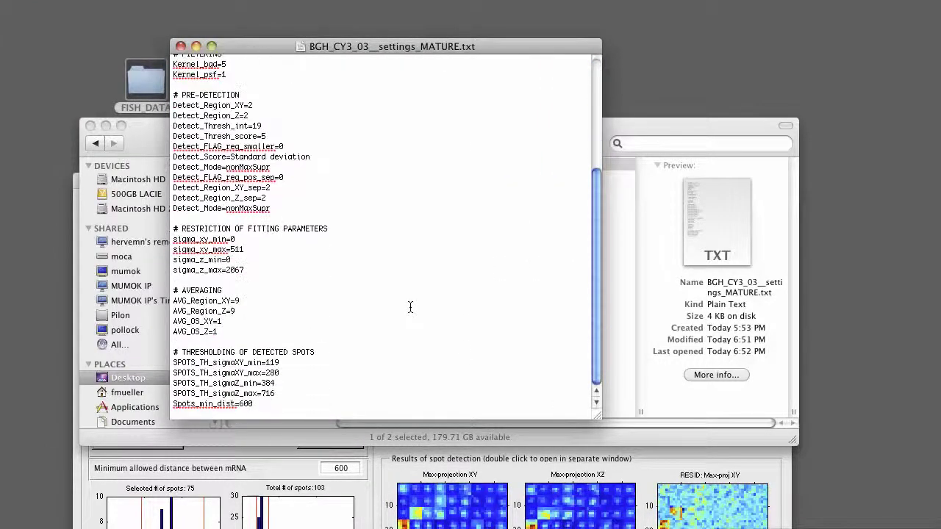
left_click(180, 47)
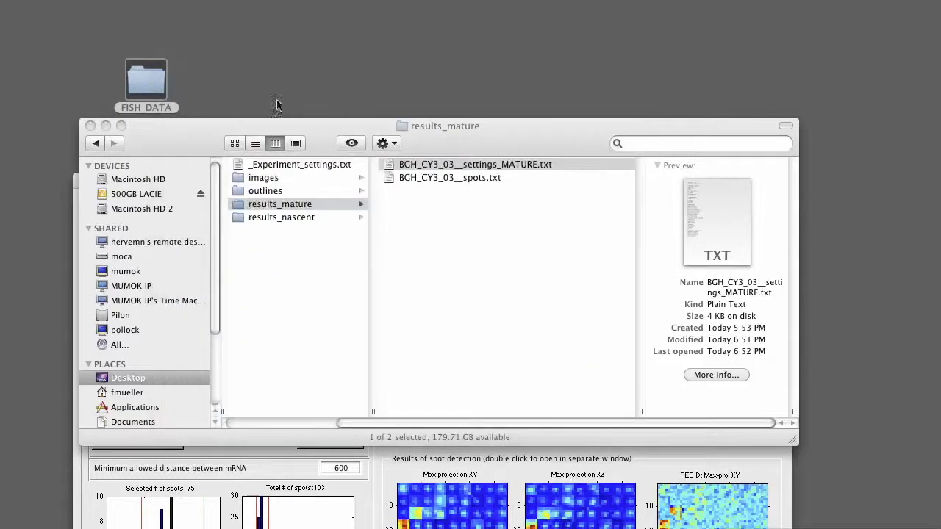
double_click(469, 176)
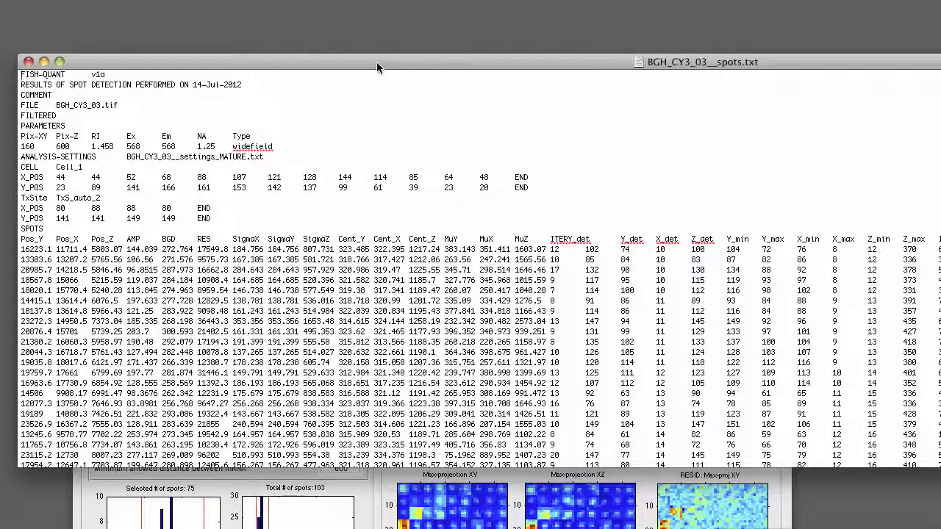
left_click_drag(377, 61, 382, 3)
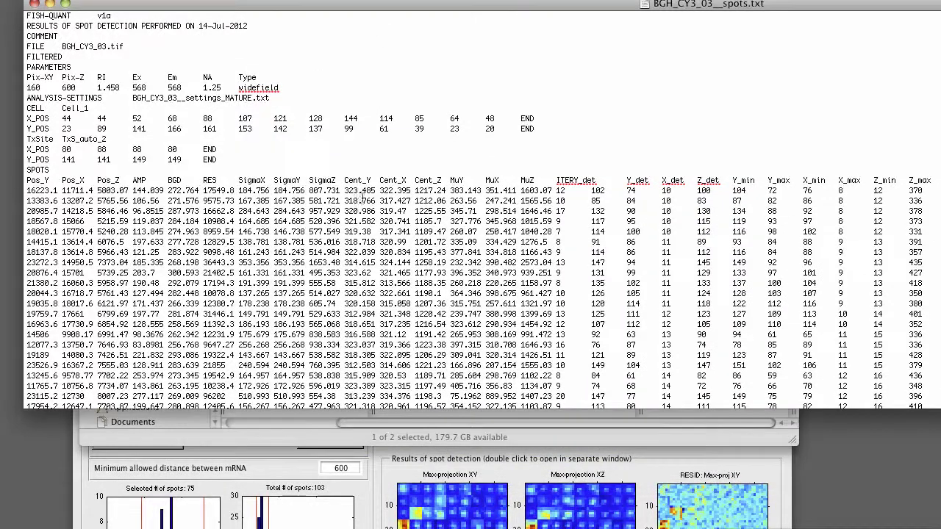
left_click_drag(355, 11, 163, 41)
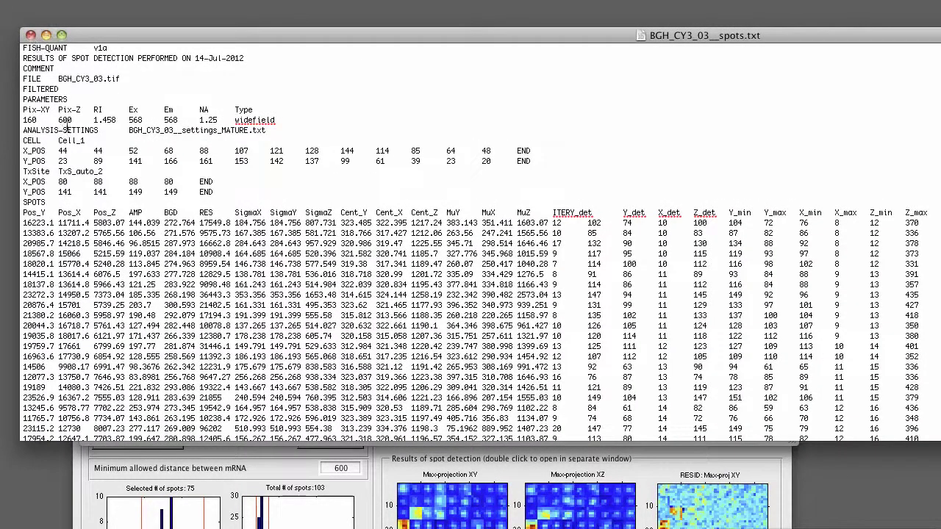
left_click(30, 35)
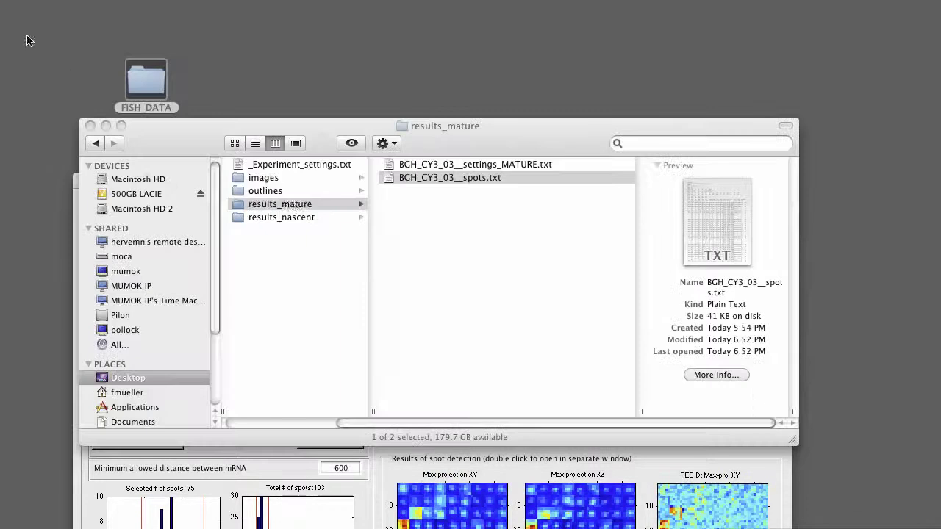
left_click(419, 122)
Step: Close the results_mature Finder window and reposition the FISH-QUANT window near the top of the screen
left_click(91, 127)
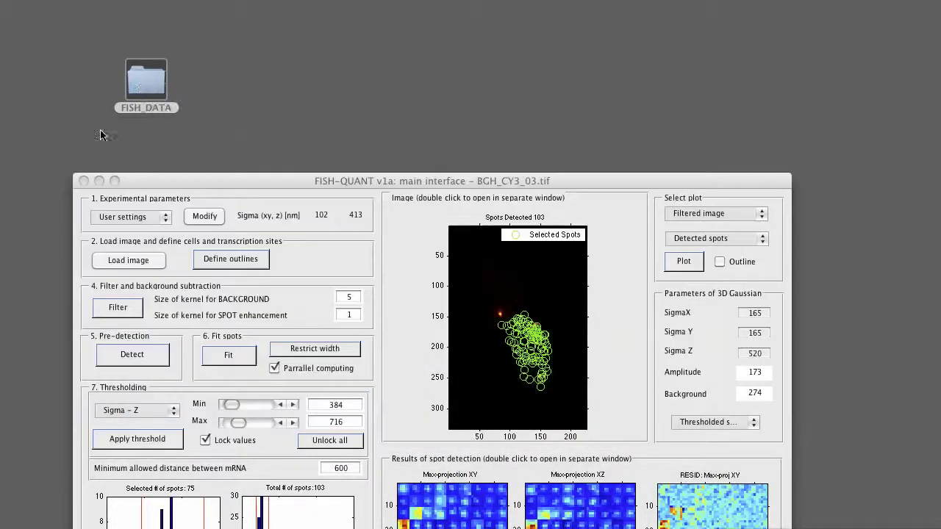
left_click_drag(399, 182, 513, 17)
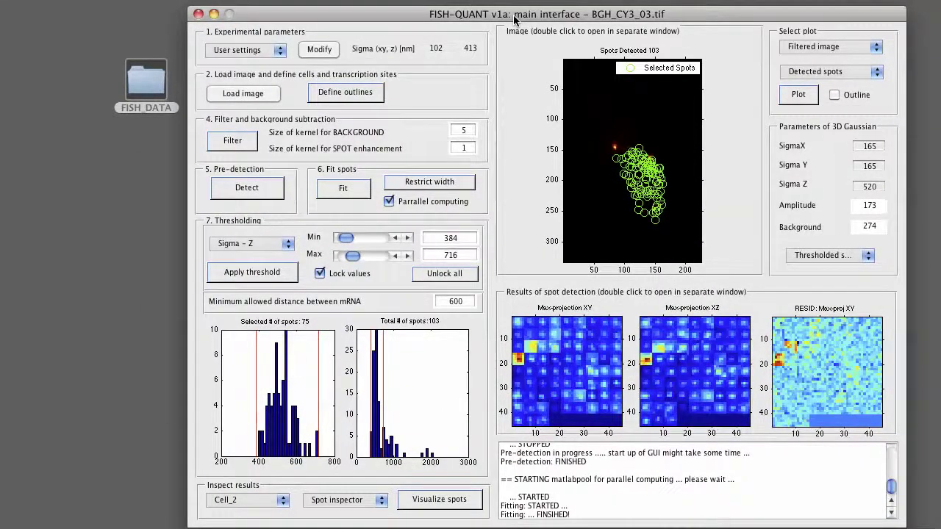
left_click_drag(515, 19, 435, 31)
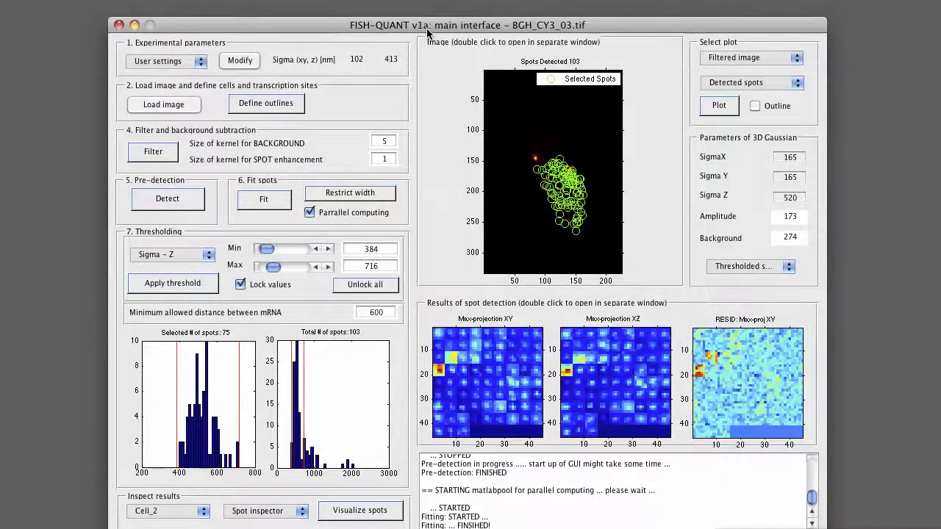
left_click_drag(427, 28, 428, 48)
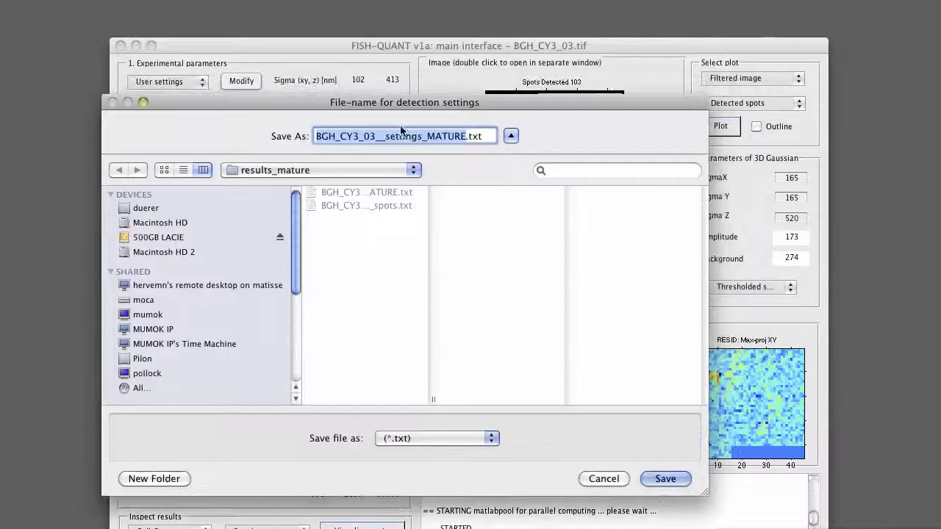
Step: Rename the settings file from the BGH_CY3_03_ prefix to _FQ_settings_MATURE.txt and save it
left_click(380, 136)
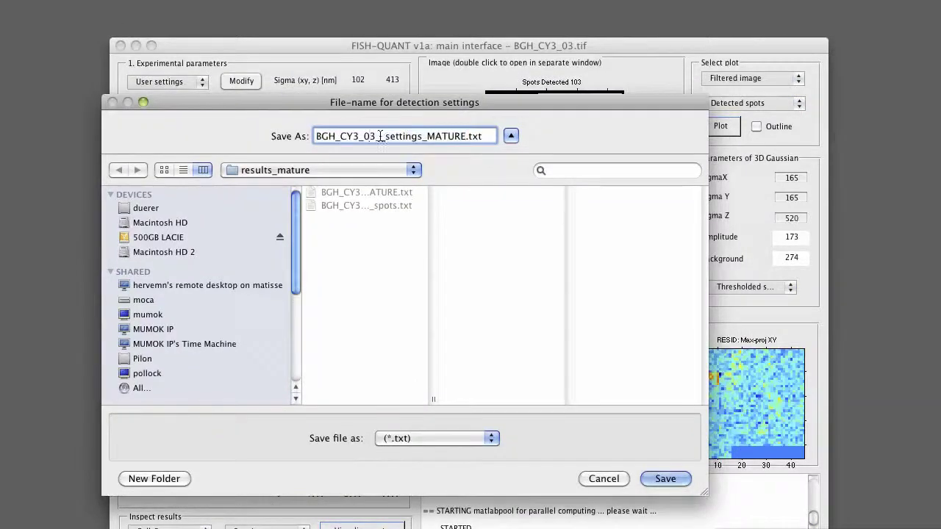
left_click_drag(380, 136, 274, 138)
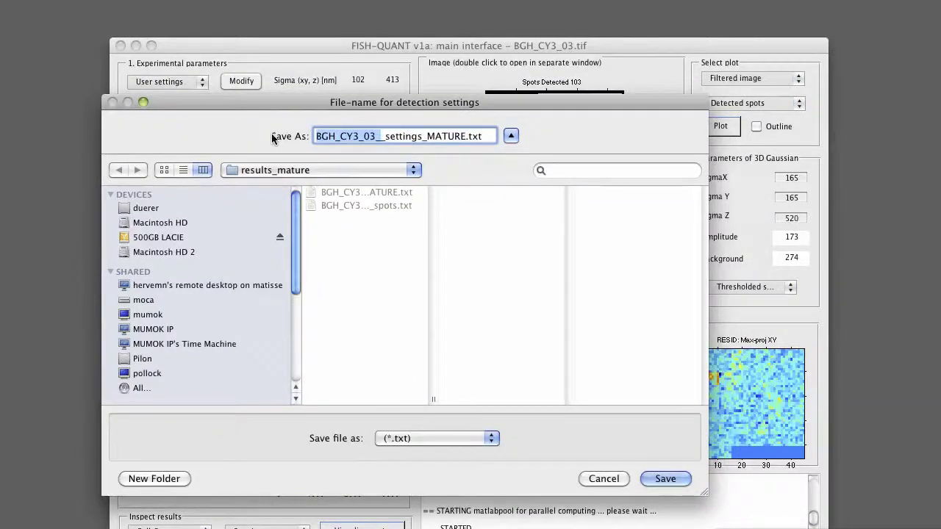
key("BackSpace")
type("_FQ")
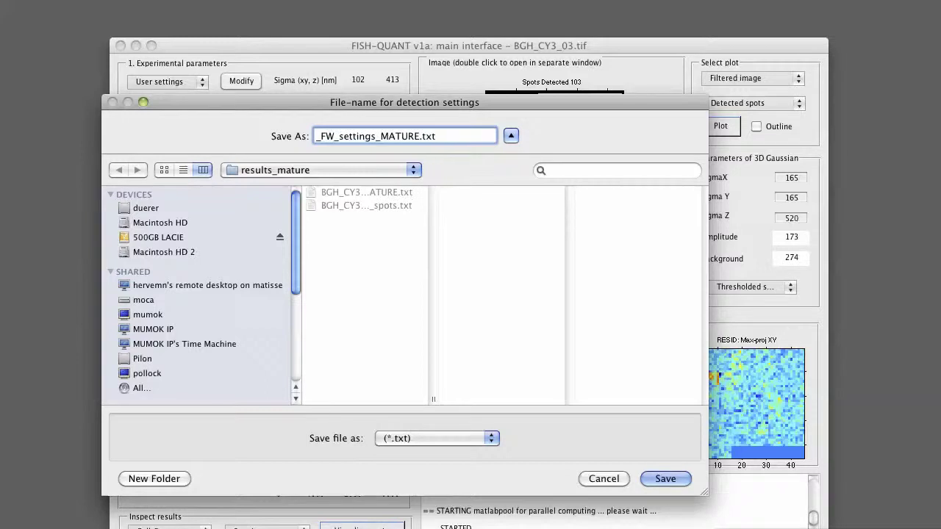
key("BackSpace")
type("Q")
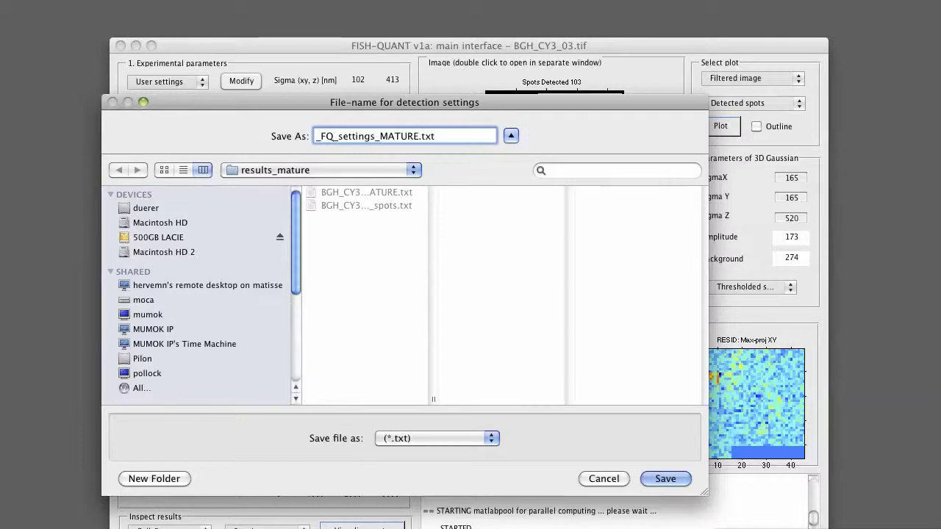
key("Return")
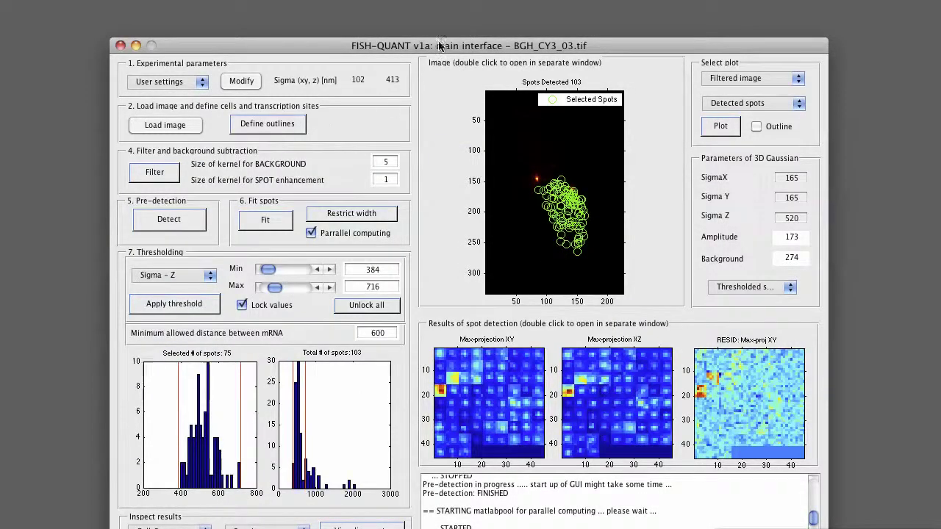
left_click_drag(443, 46, 411, 16)
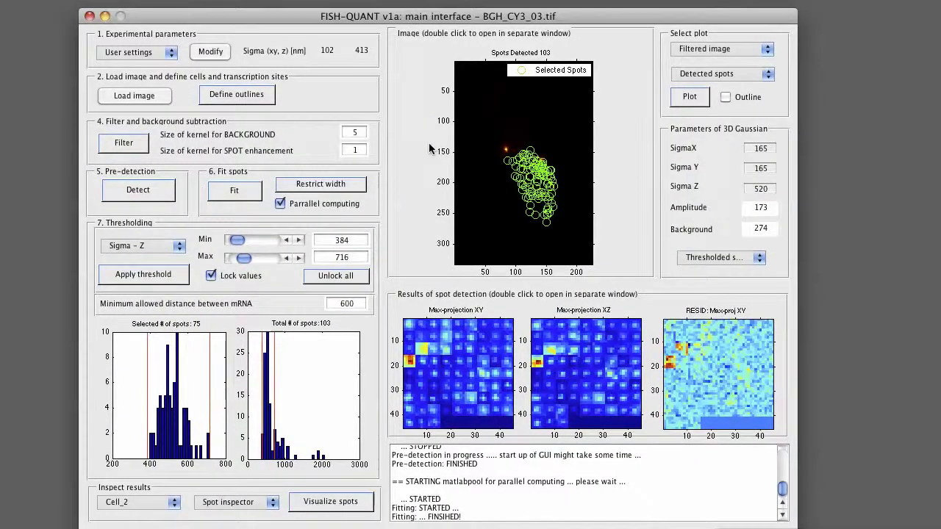